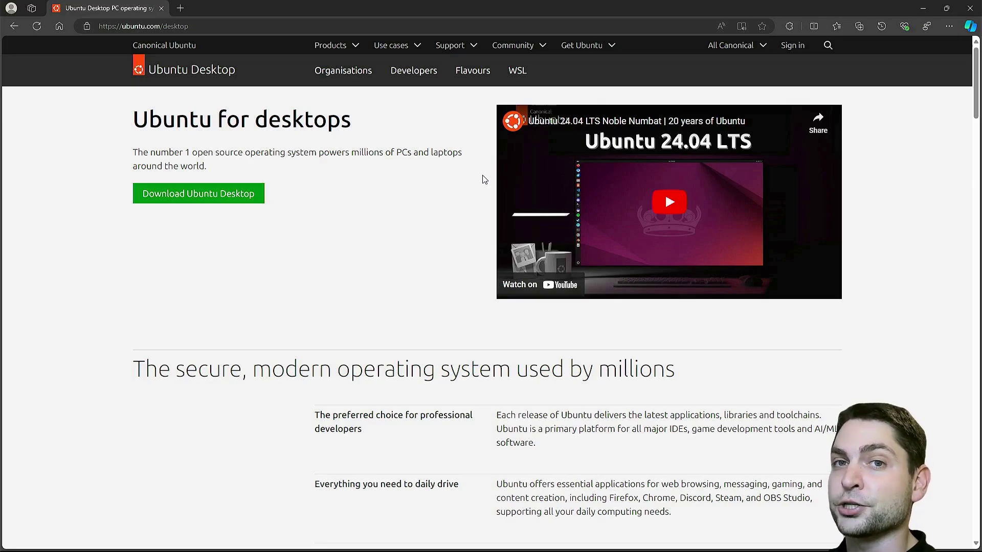
Download the Ubuntu 24.04 LTS desktop ISO from ubuntu.com
{"action": "left_click", "coordinate": [236, 200]}
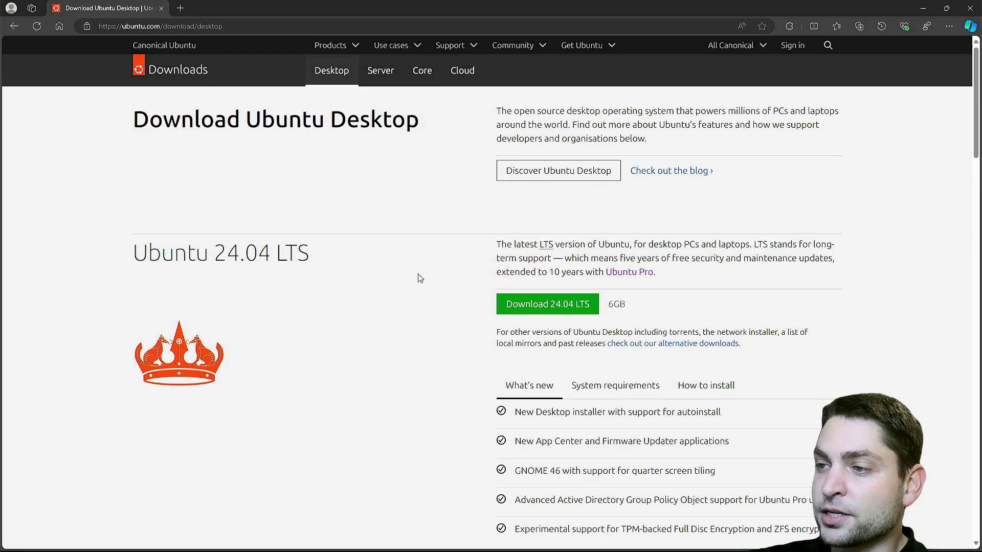
{"action": "left_click", "coordinate": [582, 305]}
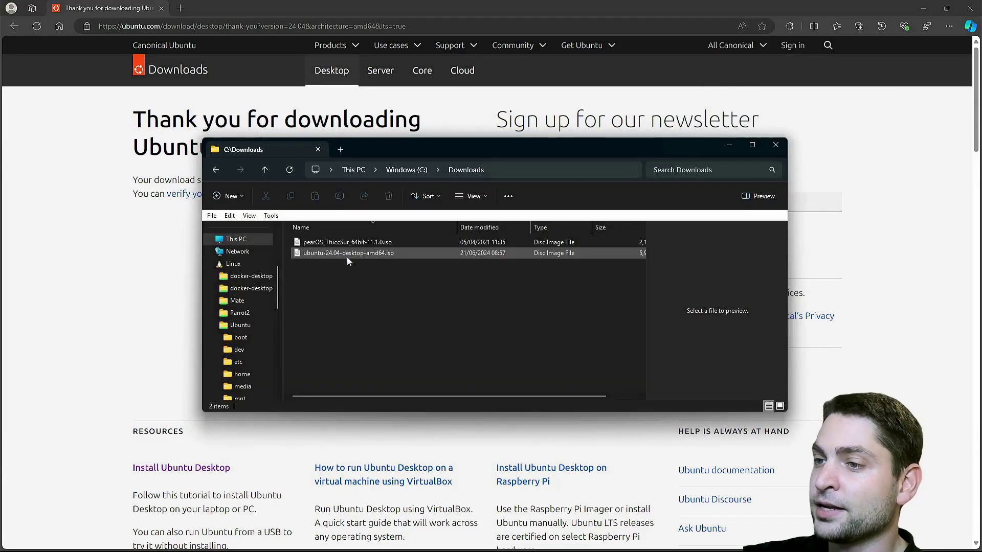
{"action": "left_click", "coordinate": [361, 256]}
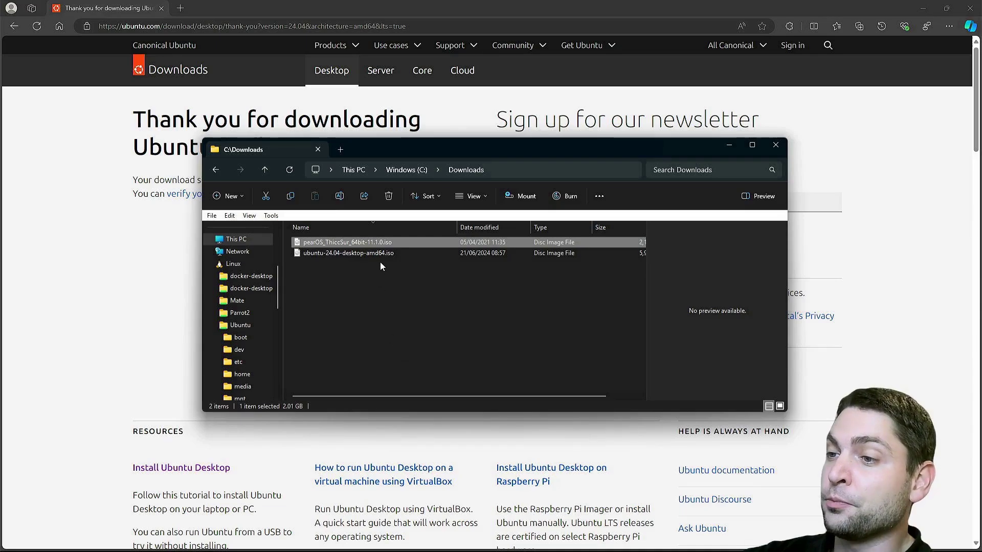
Download rufus-4.5.exe from the Rufus website and launch it
{"action": "left_click", "coordinate": [385, 254]}
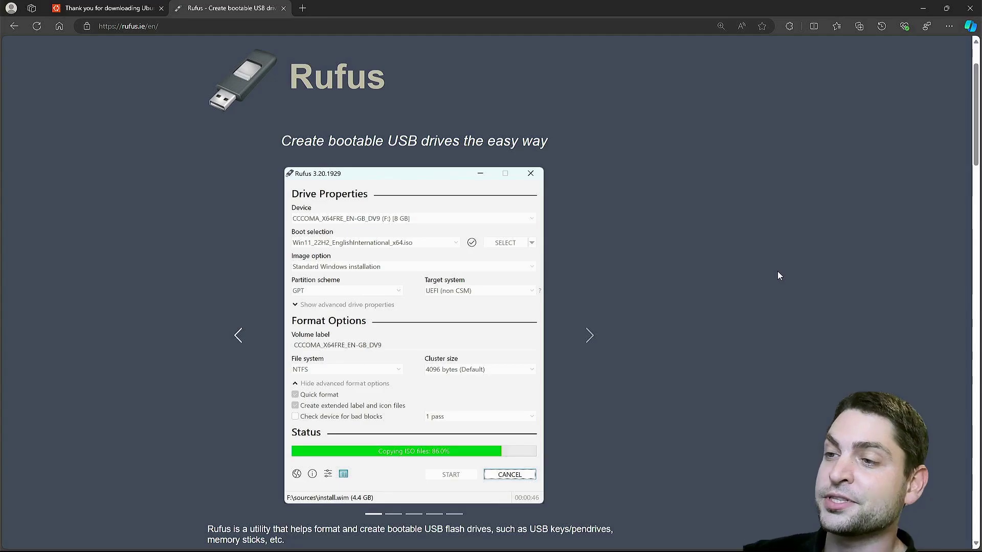
{"action": "scroll", "coordinate": [748, 245], "scroll_direction": "down", "scroll_amount": 1}
{"action": "scroll", "coordinate": [749, 245], "scroll_direction": "down", "scroll_amount": 6}
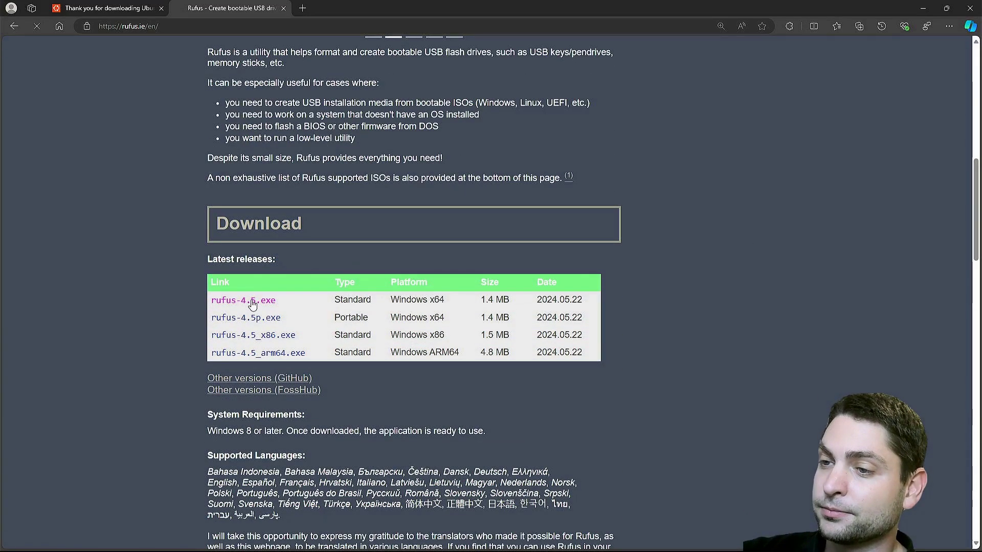
{"action": "left_click", "coordinate": [230, 302]}
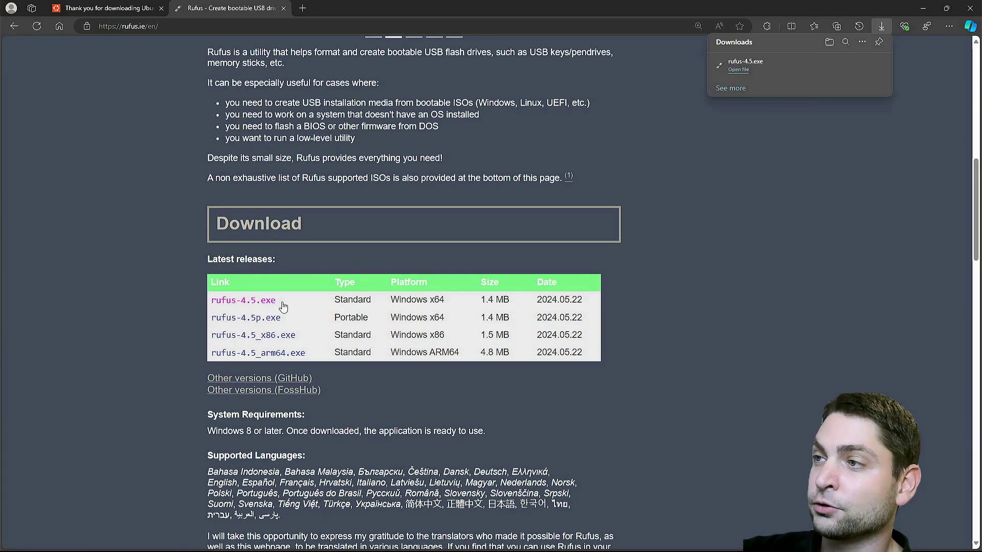
{"action": "left_click", "coordinate": [738, 70]}
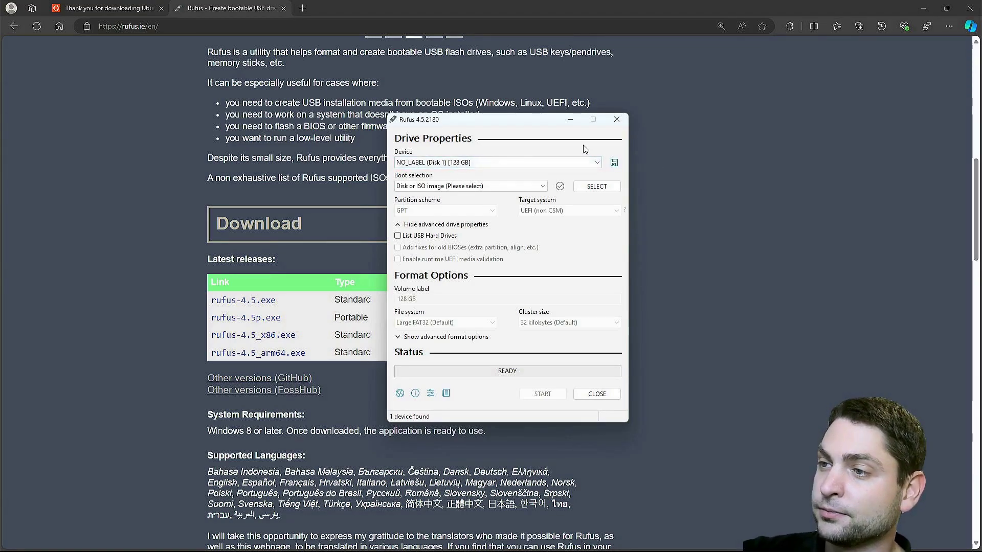
Write ubuntu-24.04-desktop-amd64.iso to the 128 GB USB drive in ISO Image mode, then close Rufus
{"action": "left_click", "coordinate": [597, 186]}
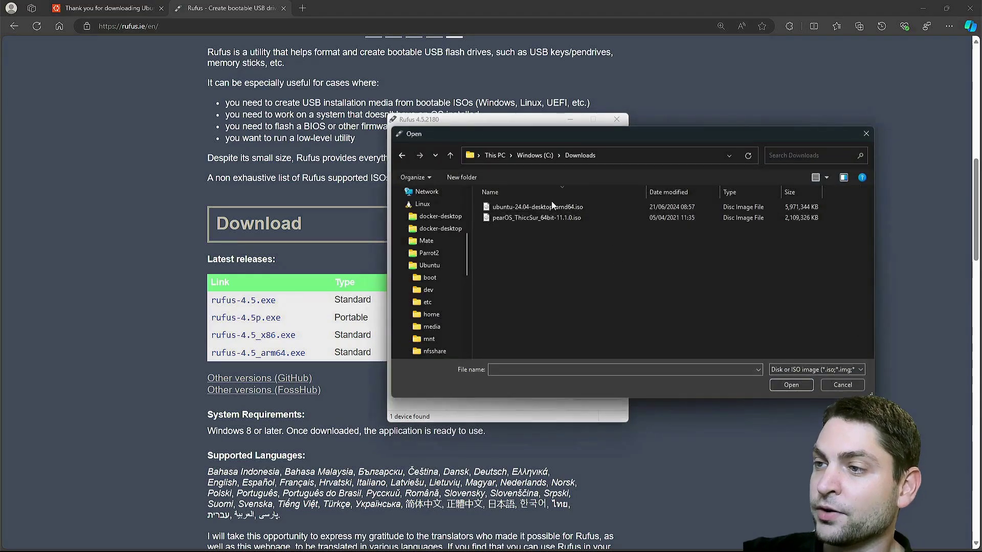
{"action": "left_click", "coordinate": [529, 208]}
{"action": "left_click", "coordinate": [791, 385]}
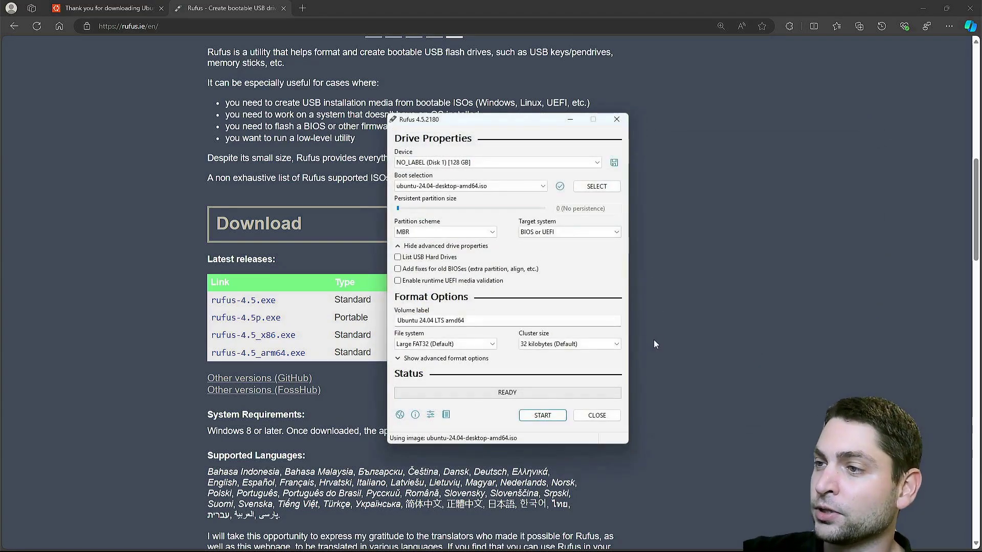
{"action": "left_click", "coordinate": [560, 415]}
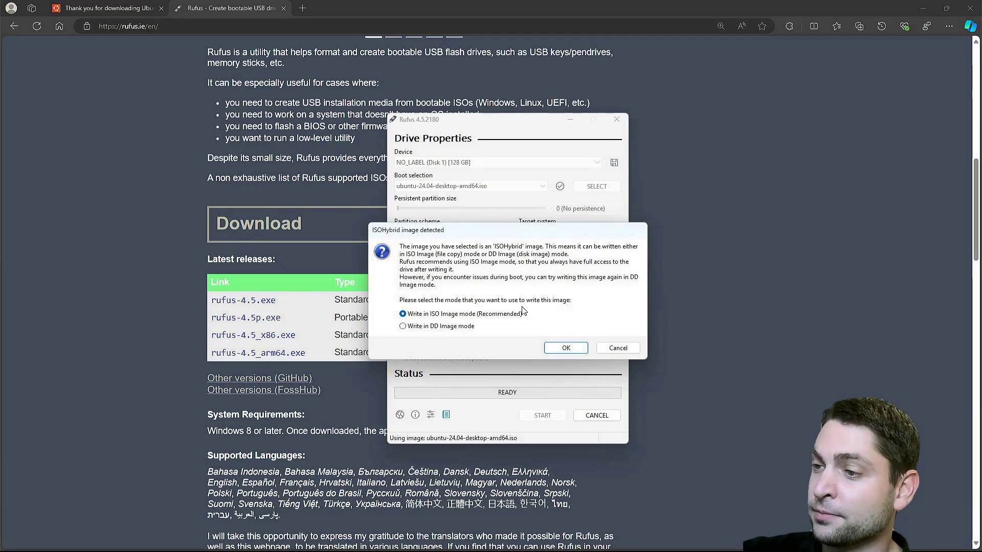
{"action": "left_click", "coordinate": [567, 348]}
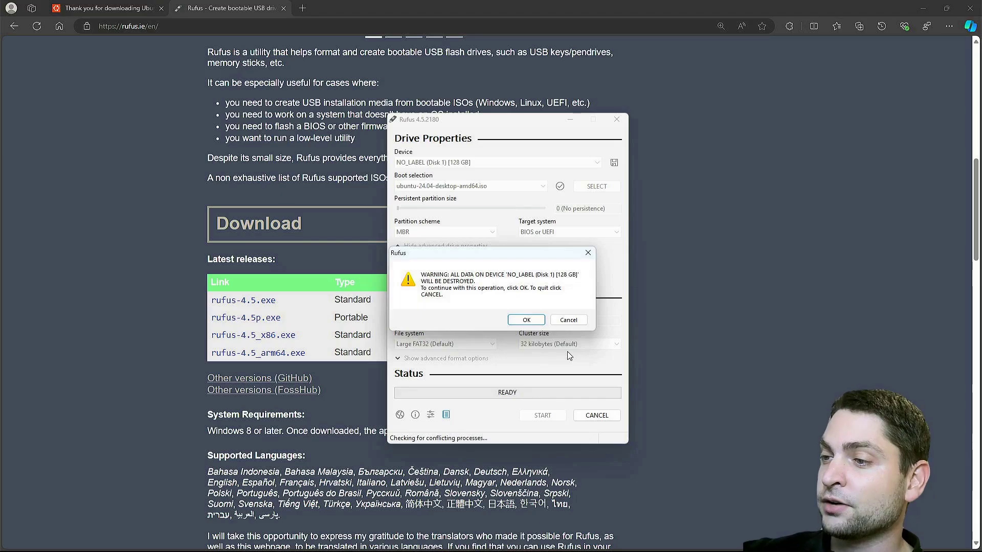
{"action": "left_click", "coordinate": [527, 321]}
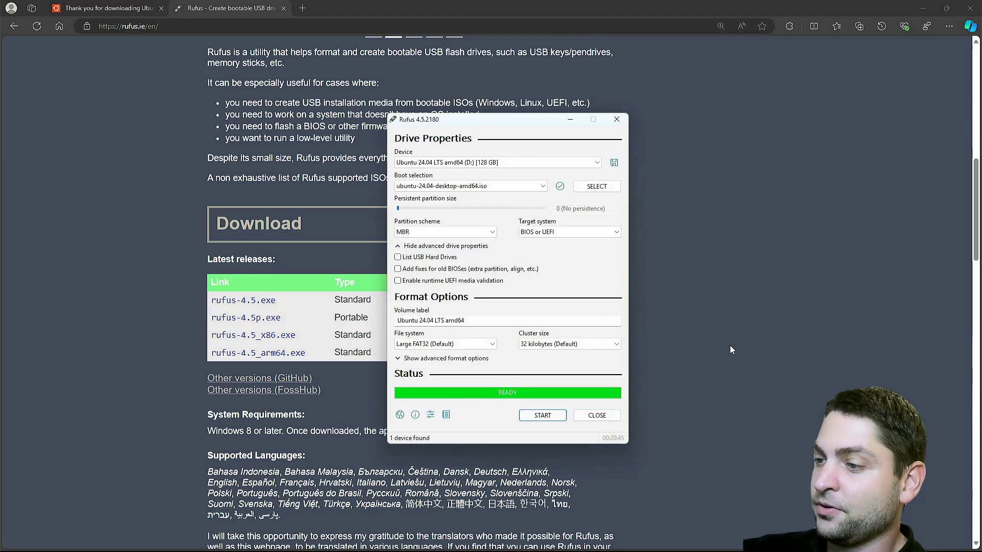
{"action": "left_click", "coordinate": [590, 416]}
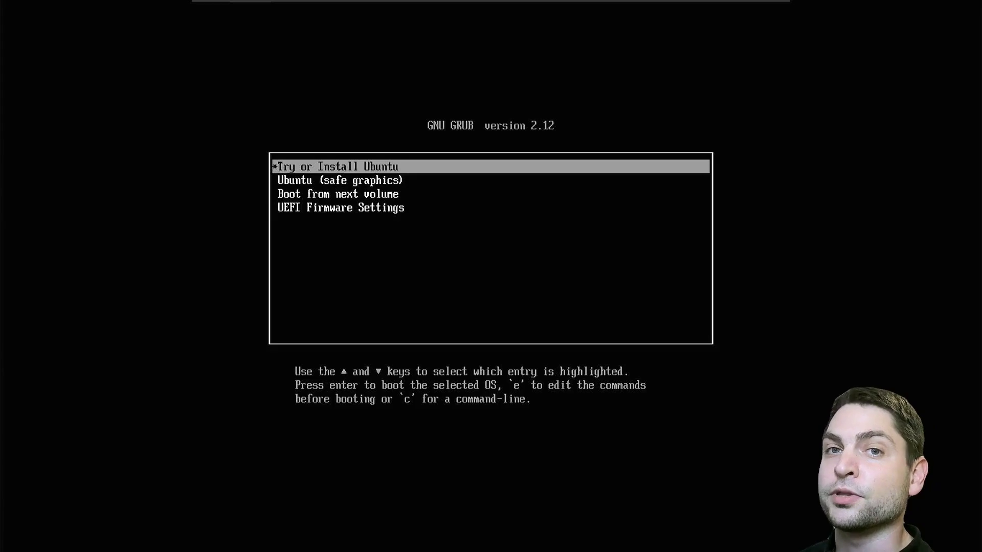
Add toram before splash on the Try or Install Ubuntu entry's linux line
{"action": "key", "text": "Down"}
{"action": "key", "text": "Down"}
{"action": "key", "text": "Down"}
{"action": "key", "text": "Up"}
{"action": "key", "text": "Up"}
{"action": "key", "text": "Up"}
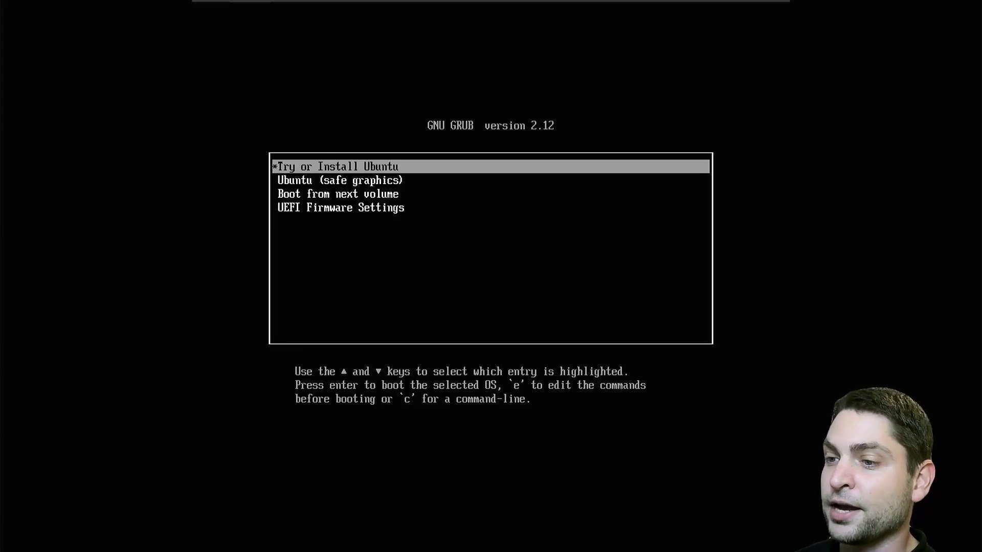
{"action": "key", "text": "e"}
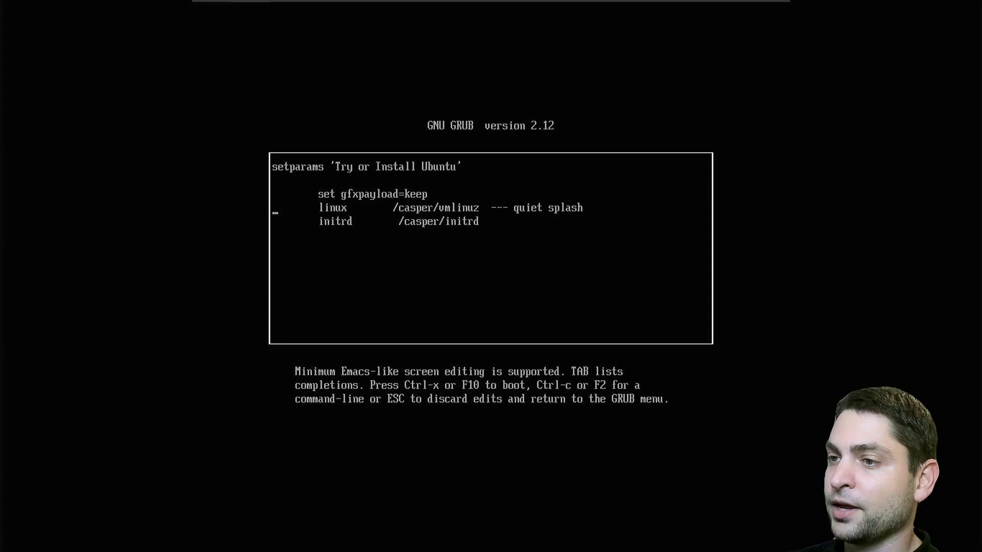
{"action": "key", "text": "Right"}
{"action": "key", "text": "Right"}
{"action": "key", "text": "Right"}
{"action": "key", "text": "Right"}
{"action": "key", "text": "Right"}
{"action": "key", "text": "Right"}
{"action": "key", "text": "Right"}
{"action": "key", "text": "Right"}
{"action": "key", "text": "Right"}
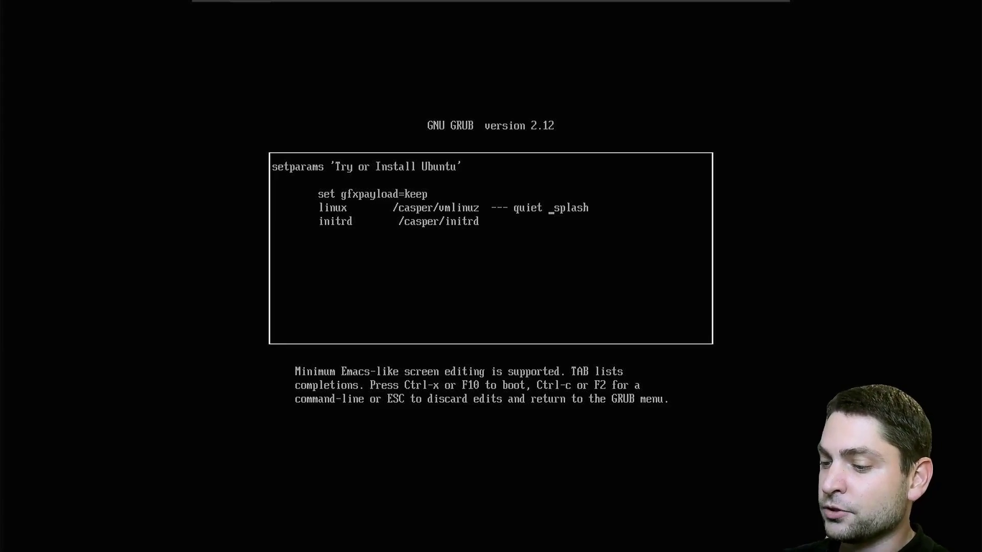
{"action": "type", "text": "toram"}
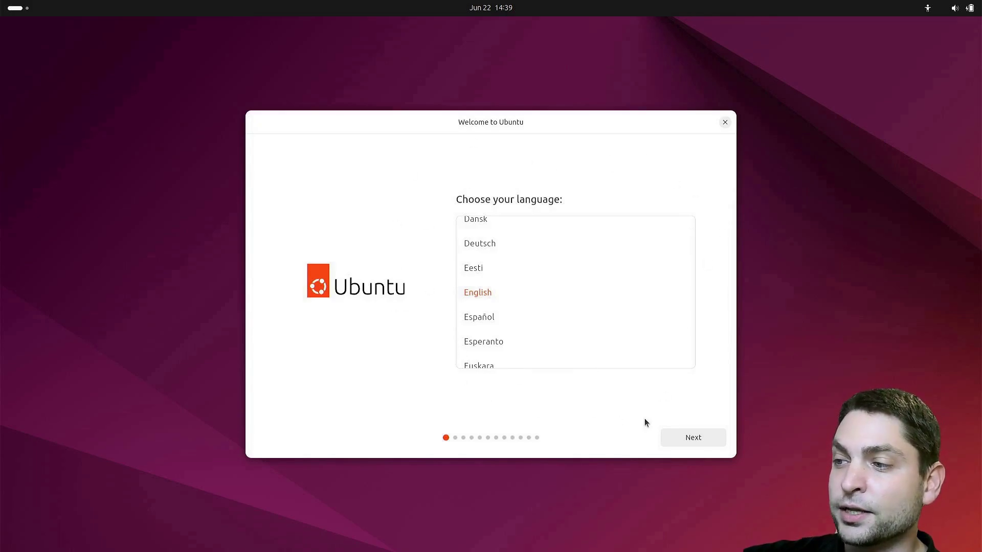
Accept English, default accessibility, the English (US) keyboard, and continue without internet
{"action": "left_click", "coordinate": [679, 434]}
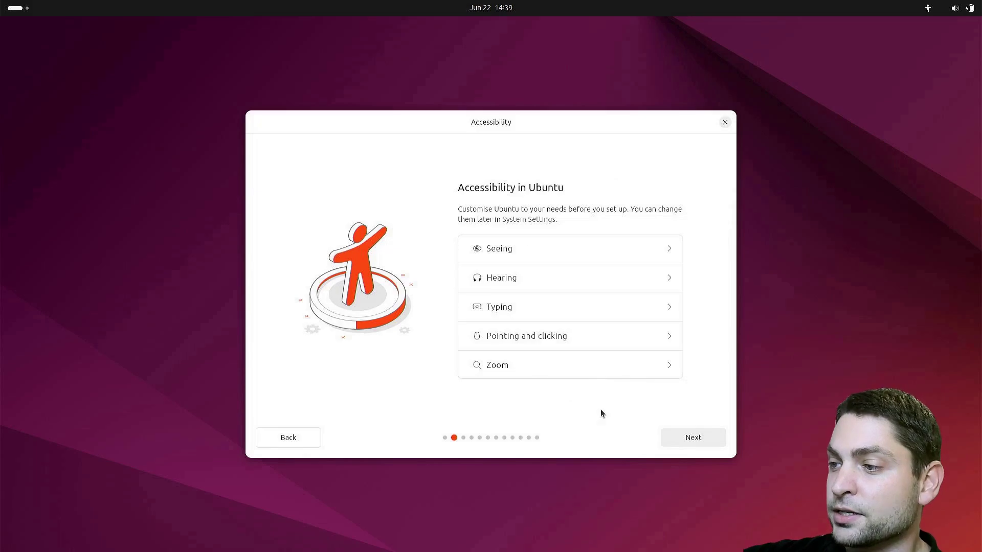
{"action": "left_click", "coordinate": [682, 436]}
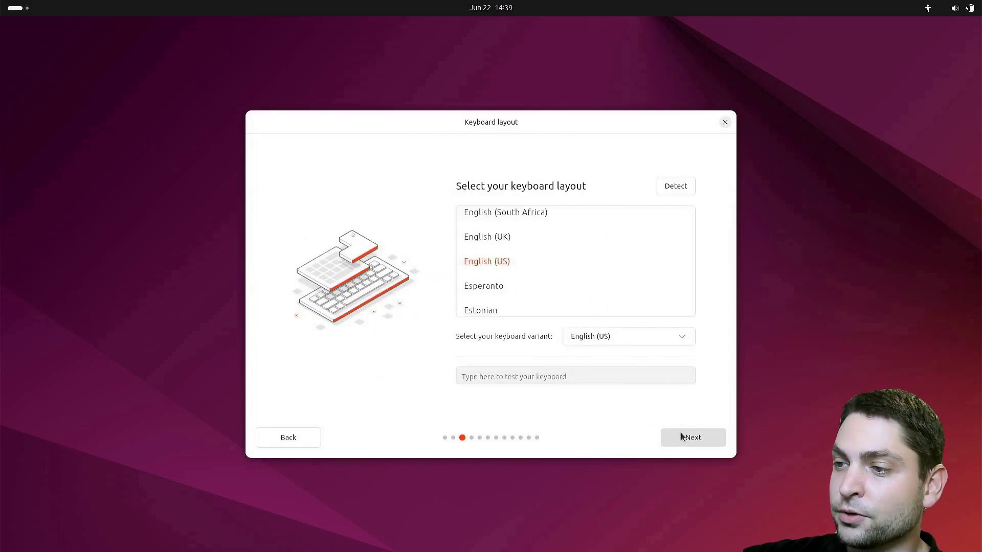
{"action": "left_click", "coordinate": [681, 436]}
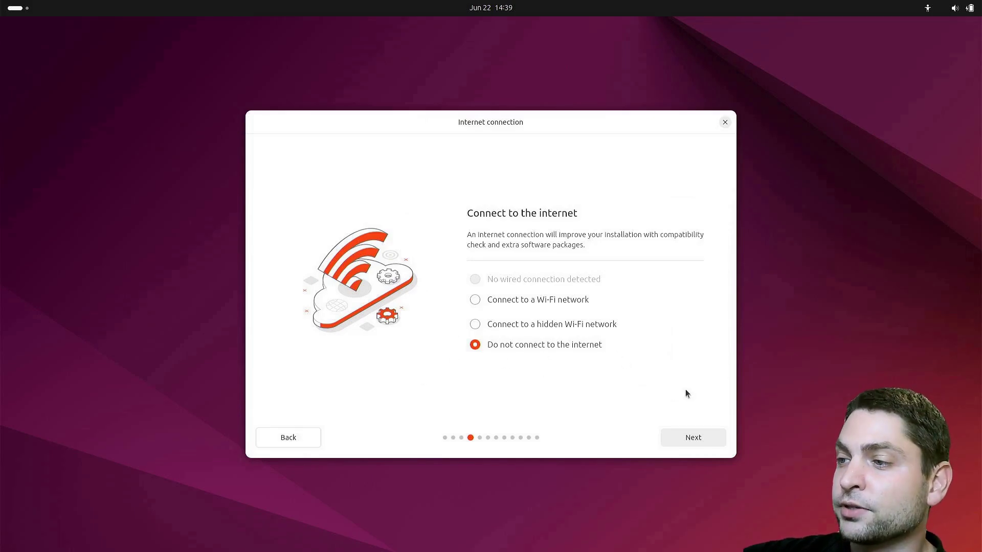
{"action": "left_click", "coordinate": [692, 432]}
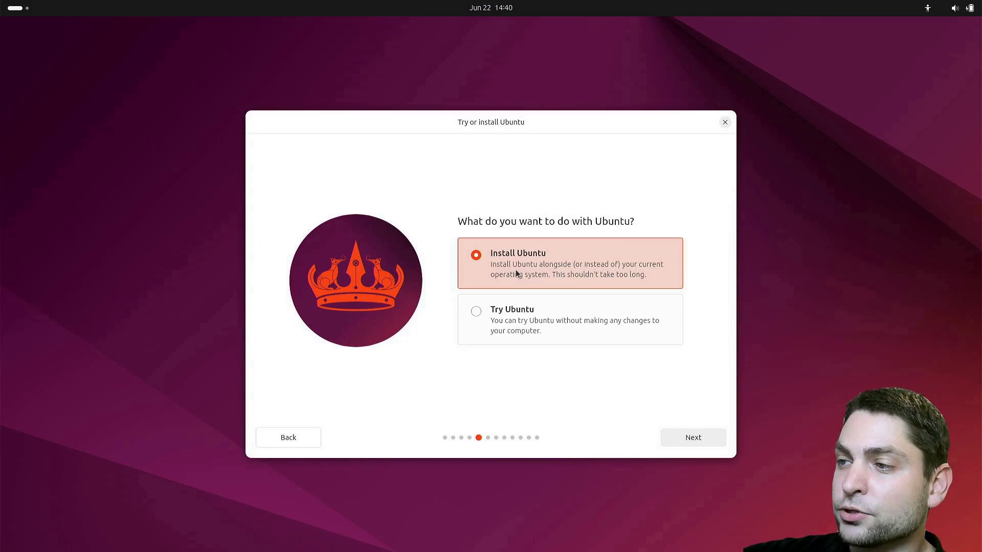
Choose Install Ubuntu with interactive default selection and third-party graphics and Wi-Fi software
{"action": "left_click", "coordinate": [692, 436]}
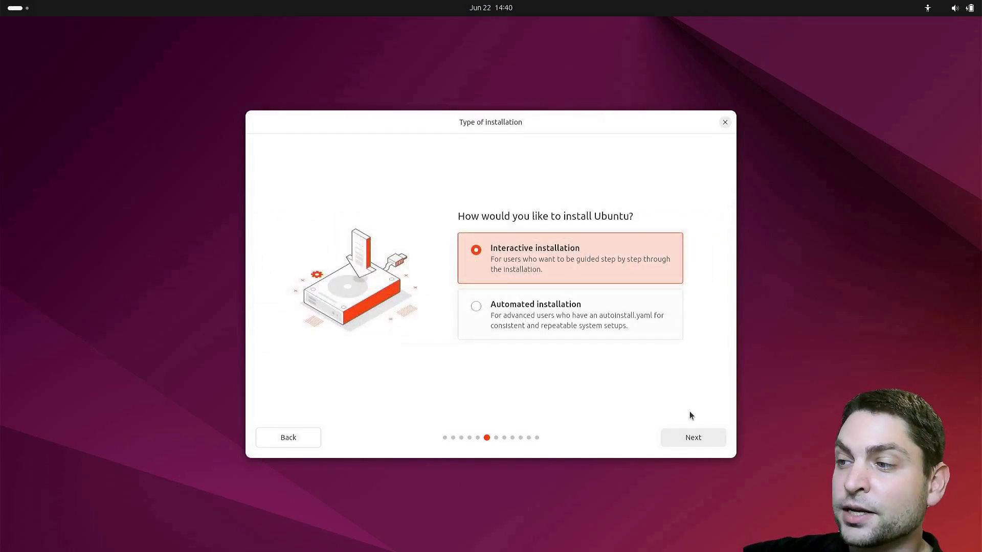
{"action": "left_click", "coordinate": [694, 436]}
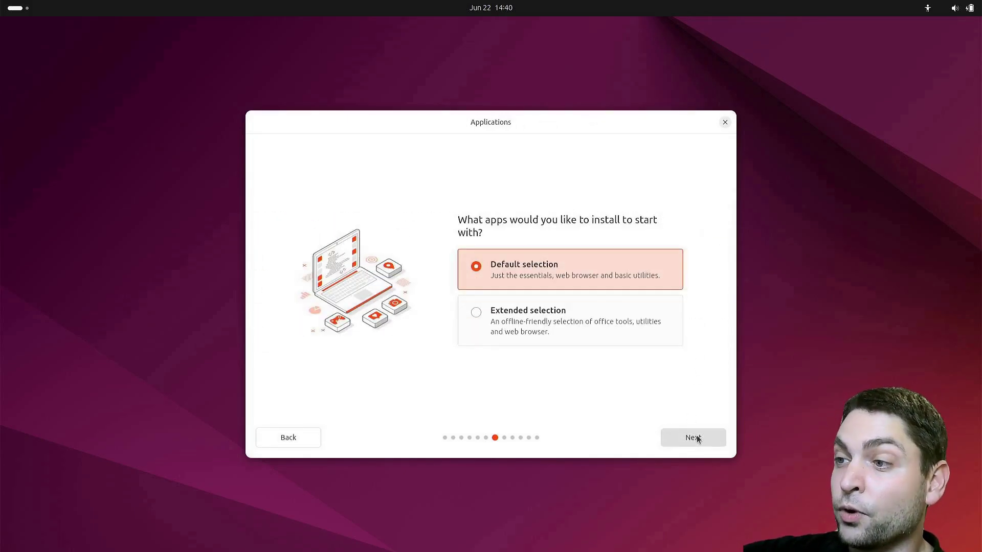
{"action": "left_click", "coordinate": [696, 438]}
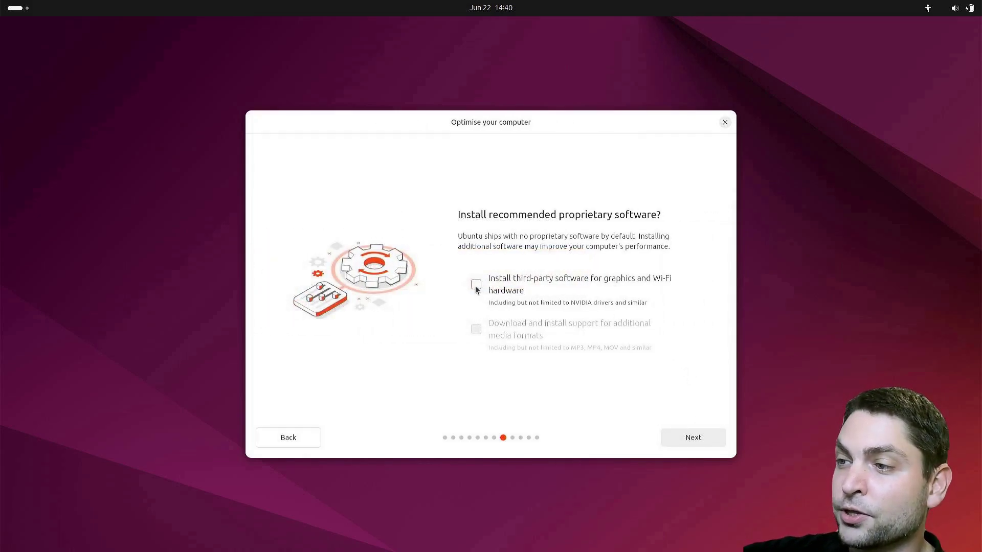
{"action": "left_click", "coordinate": [475, 286]}
{"action": "left_click", "coordinate": [693, 441]}
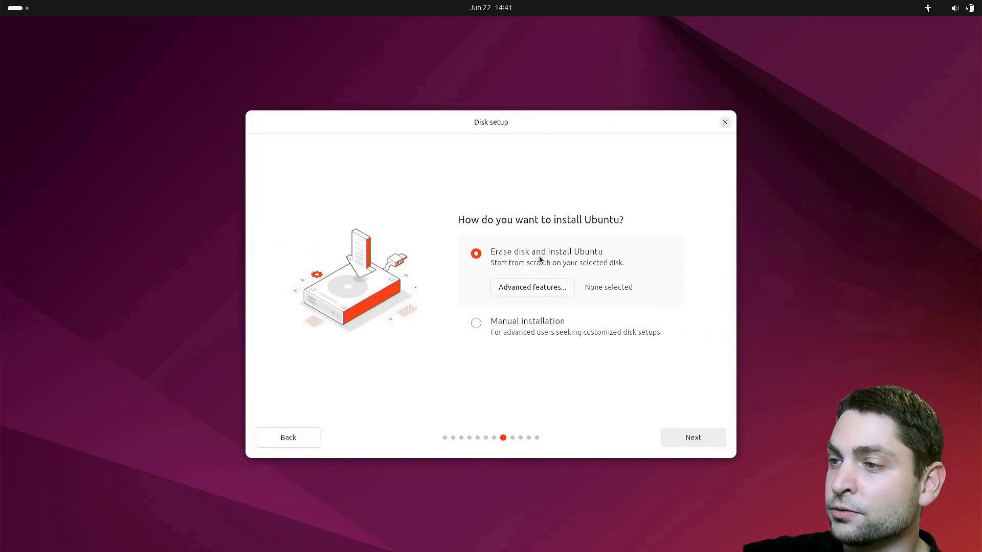
Set the advanced disk feature to erase the disk and use ZFS
{"action": "left_click", "coordinate": [558, 287]}
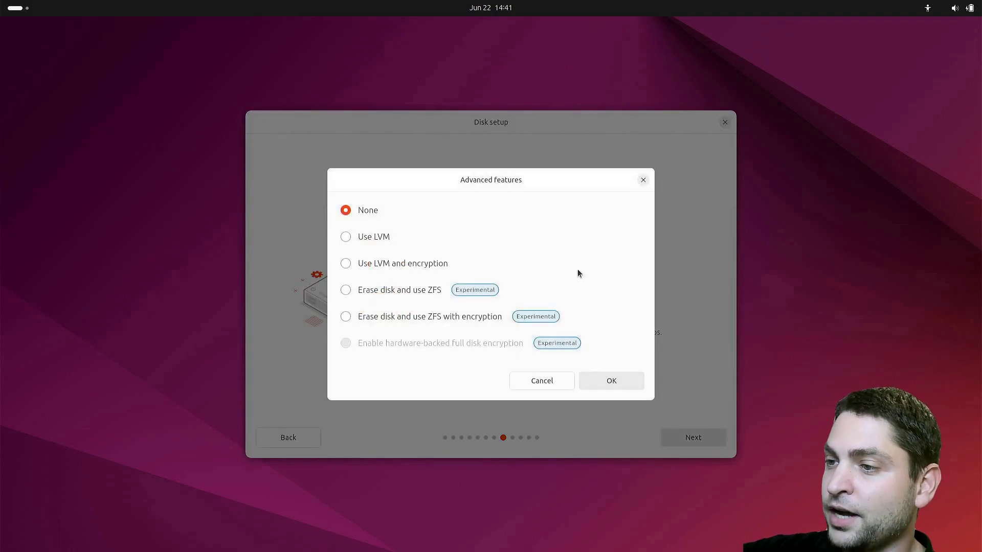
{"action": "left_click", "coordinate": [394, 293]}
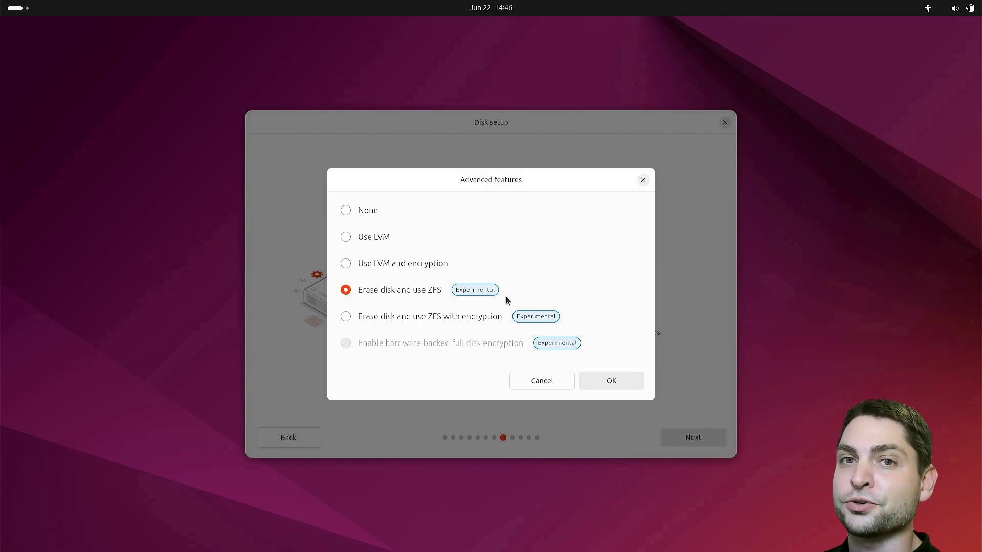
{"action": "left_click", "coordinate": [616, 386]}
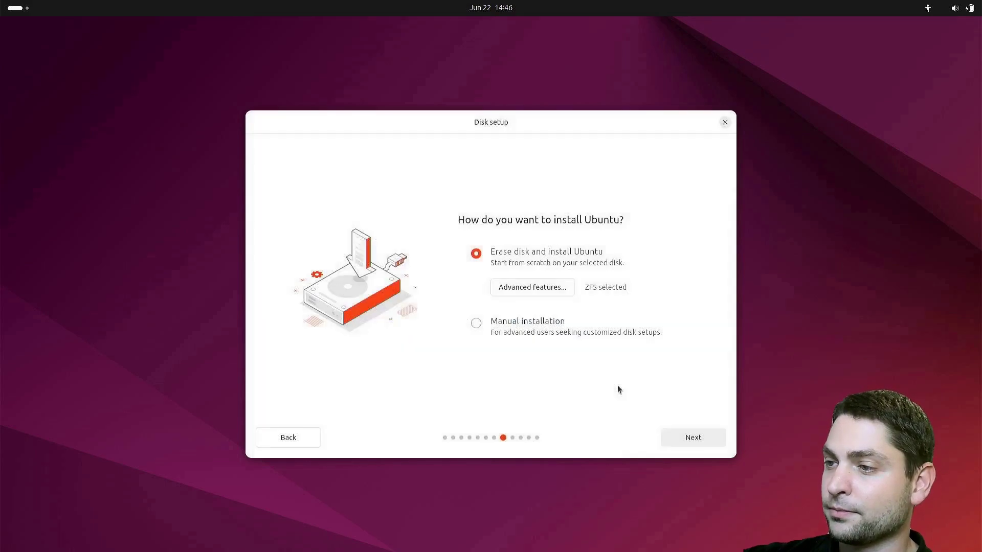
Select the 123.06 GB SanDisk drive as the installation target
{"action": "left_click", "coordinate": [696, 437]}
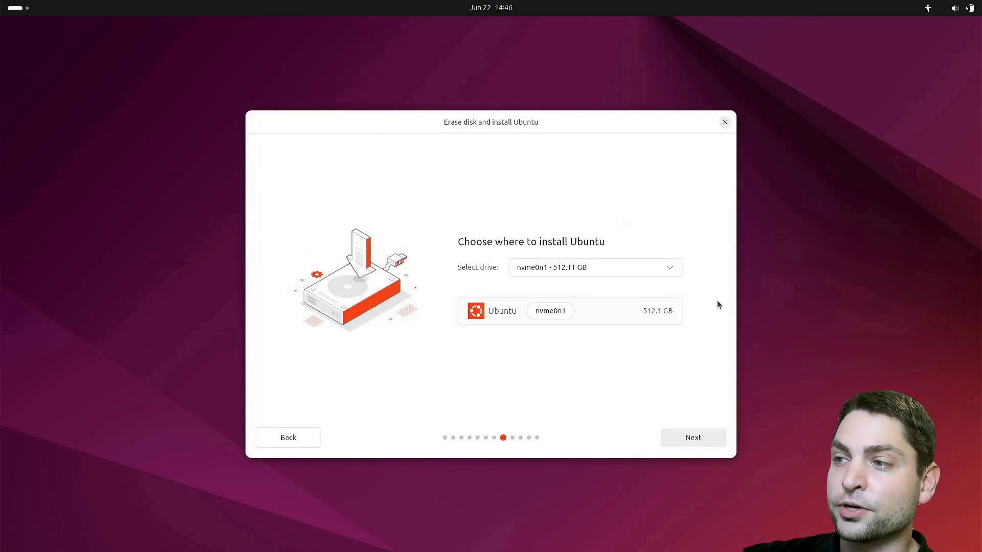
{"action": "left_click", "coordinate": [573, 268]}
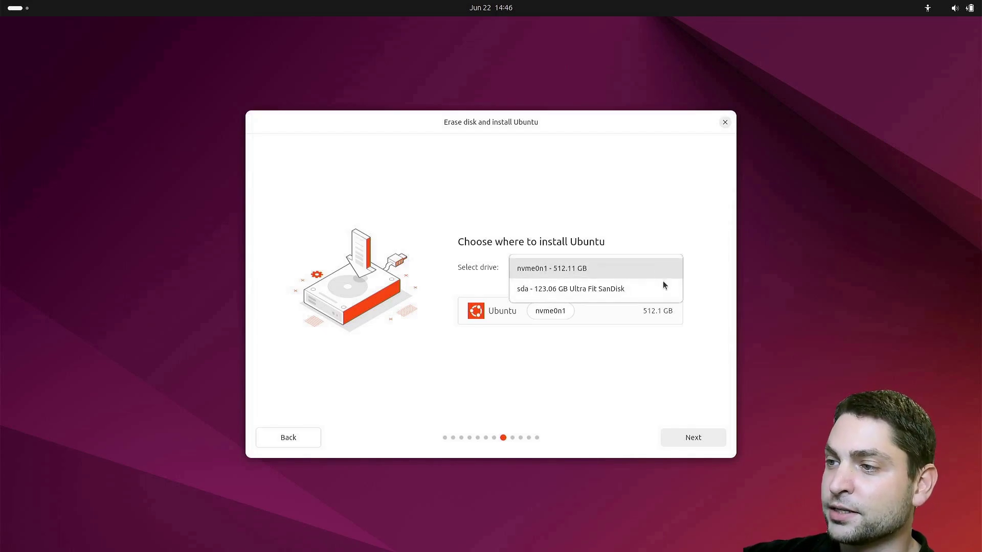
{"action": "left_click", "coordinate": [598, 290]}
{"action": "left_click", "coordinate": [694, 436]}
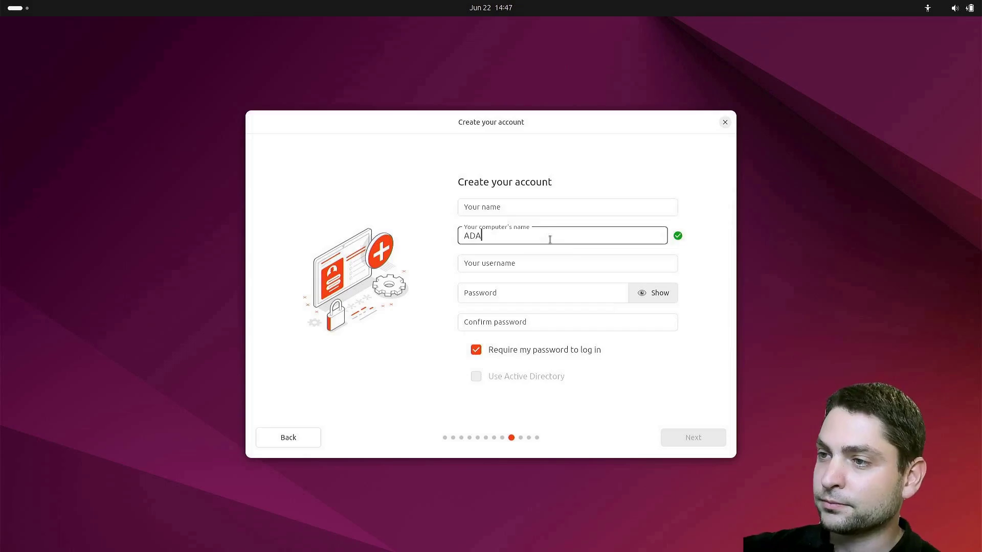
Fill in the account form with a username and password
{"action": "left_click", "coordinate": [537, 204]}
{"action": "type", "text": "agiledevart"}
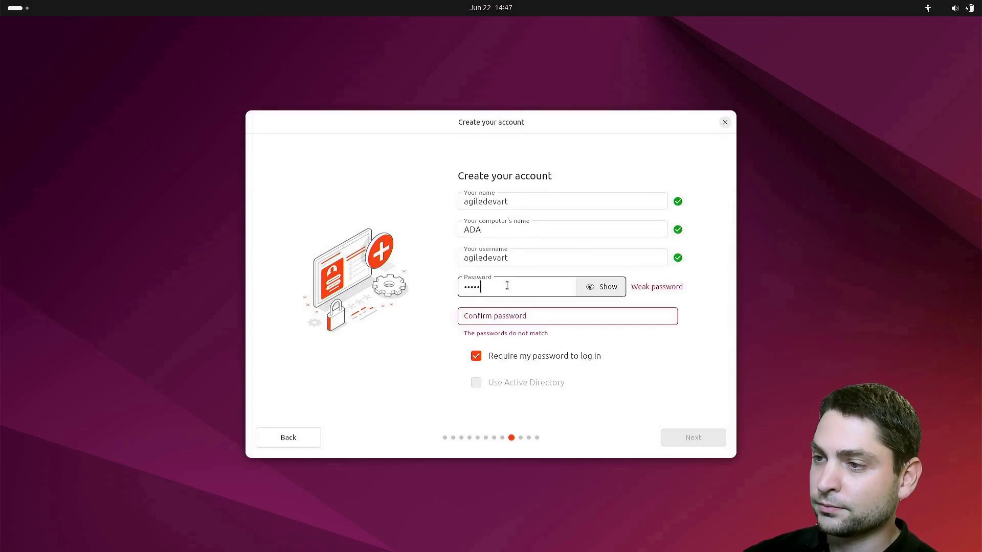
{"action": "key", "text": "Tab"}
{"action": "type", "text": "*****"}
{"action": "left_click", "coordinate": [700, 442]}
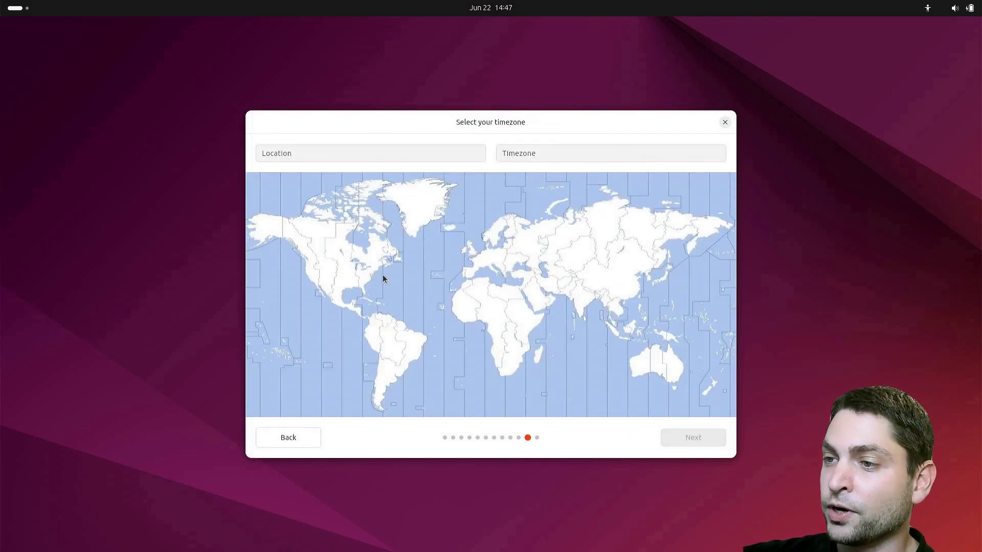
Set the timezone to New York and start installing Ubuntu
{"action": "left_click", "coordinate": [373, 274]}
{"action": "left_click", "coordinate": [695, 438]}
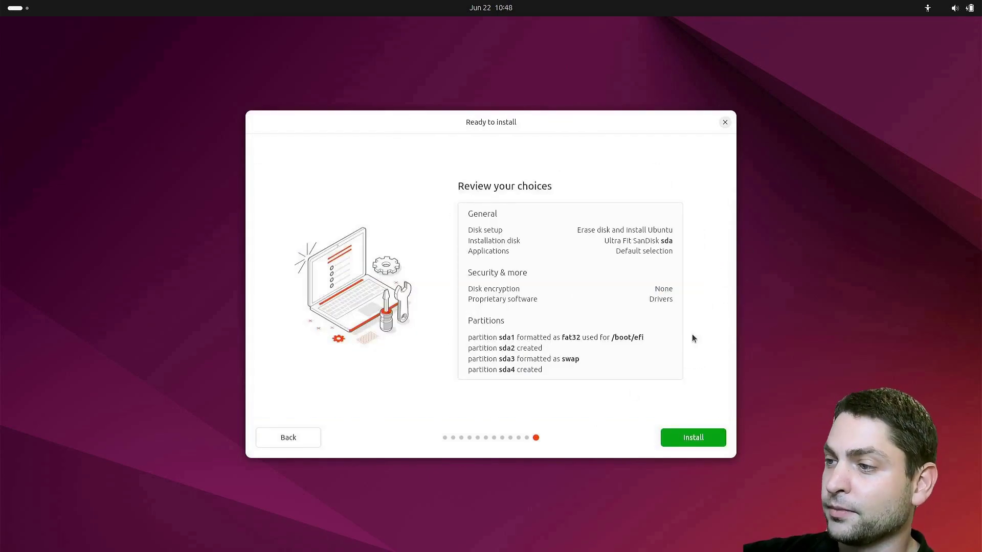
{"action": "left_click", "coordinate": [706, 437]}
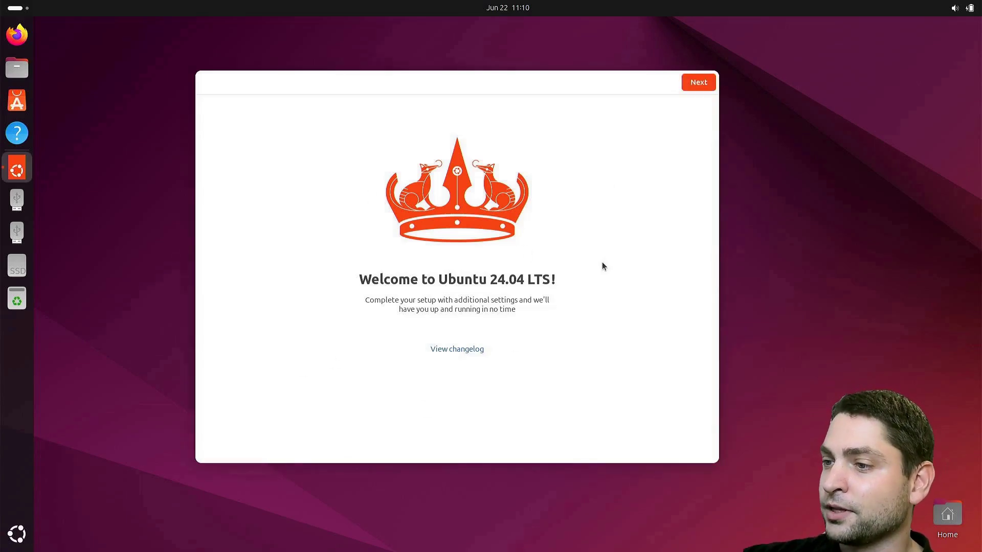
Skip Ubuntu Pro after reviewing its limits, and decline sharing system data
{"action": "left_click", "coordinate": [699, 82]}
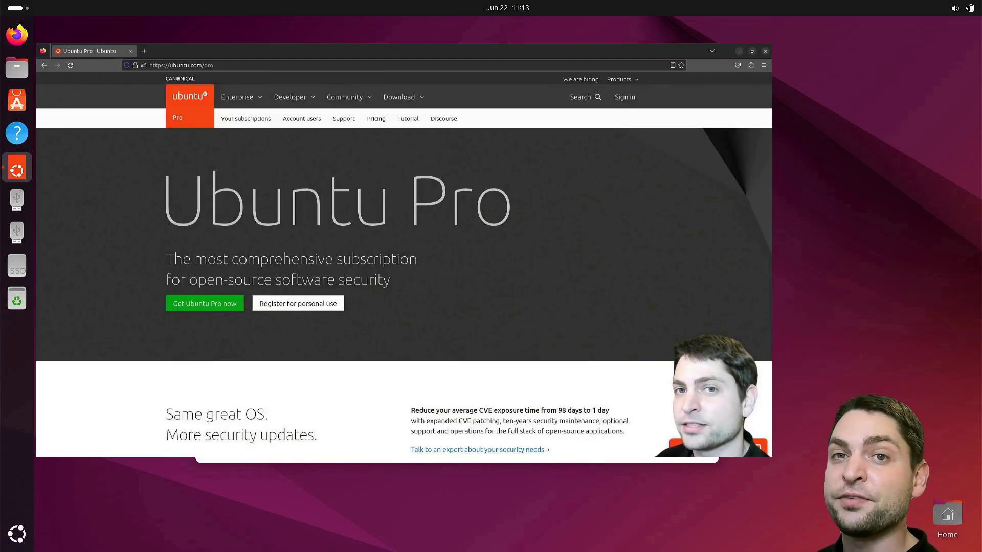
{"action": "scroll", "coordinate": [274, 333], "scroll_direction": "down", "scroll_amount": 10}
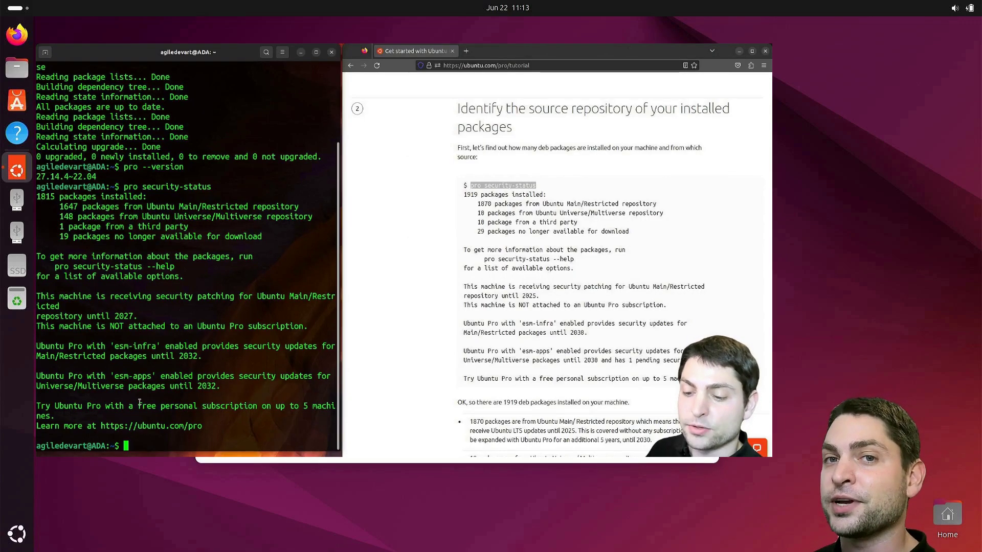
{"action": "left_click_drag", "start_coordinate": [262, 407], "coordinate": [311, 415]}
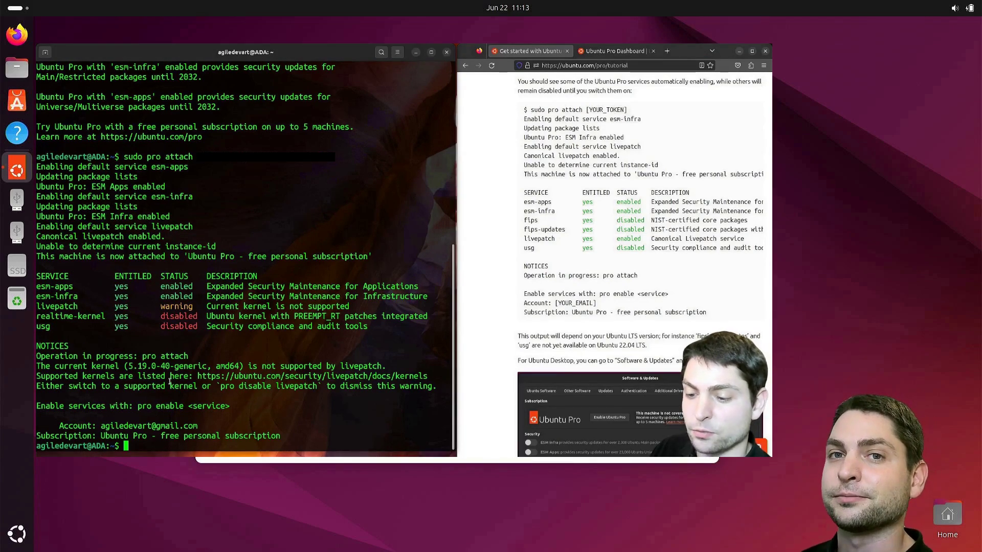
{"action": "left_click_drag", "start_coordinate": [128, 367], "coordinate": [240, 366]}
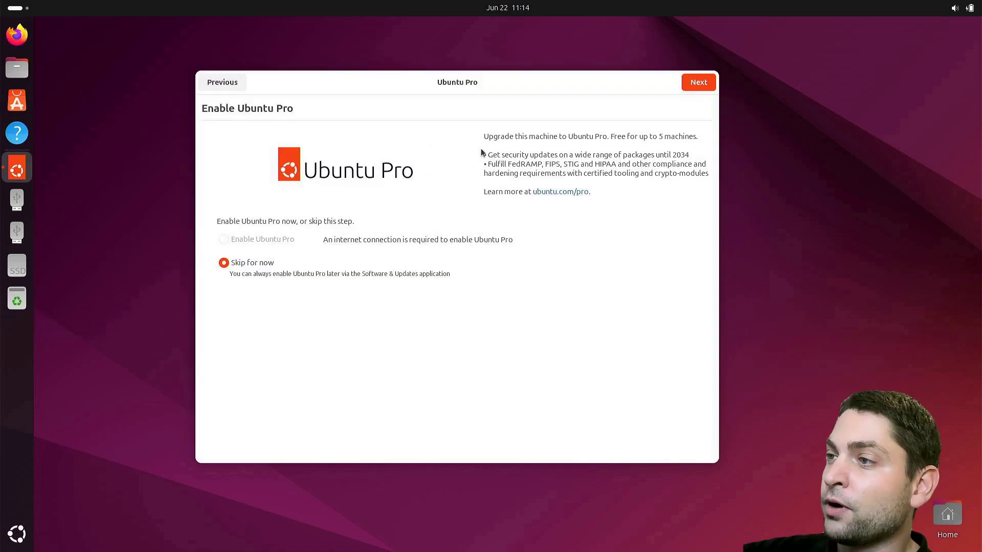
{"action": "left_click", "coordinate": [698, 83]}
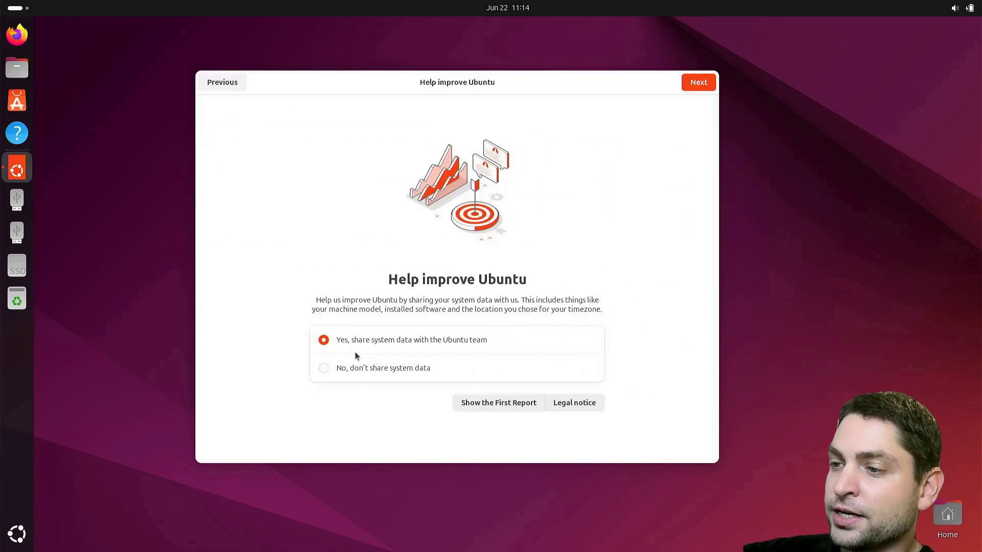
{"action": "left_click", "coordinate": [323, 369]}
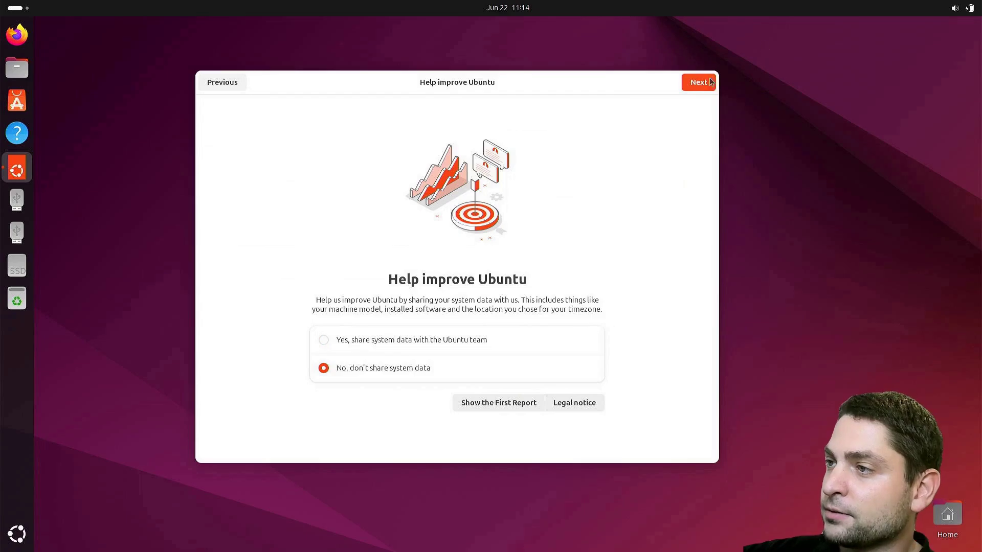
{"action": "left_click", "coordinate": [698, 83]}
Finish the first-boot setup and launch Terminal from the application search
{"action": "left_click", "coordinate": [694, 85]}
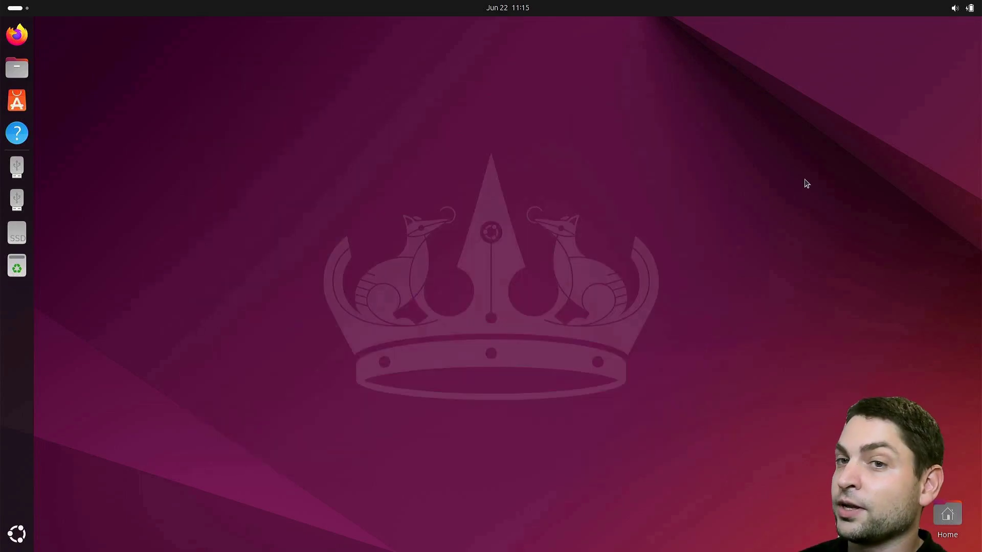
{"action": "key", "text": "super"}
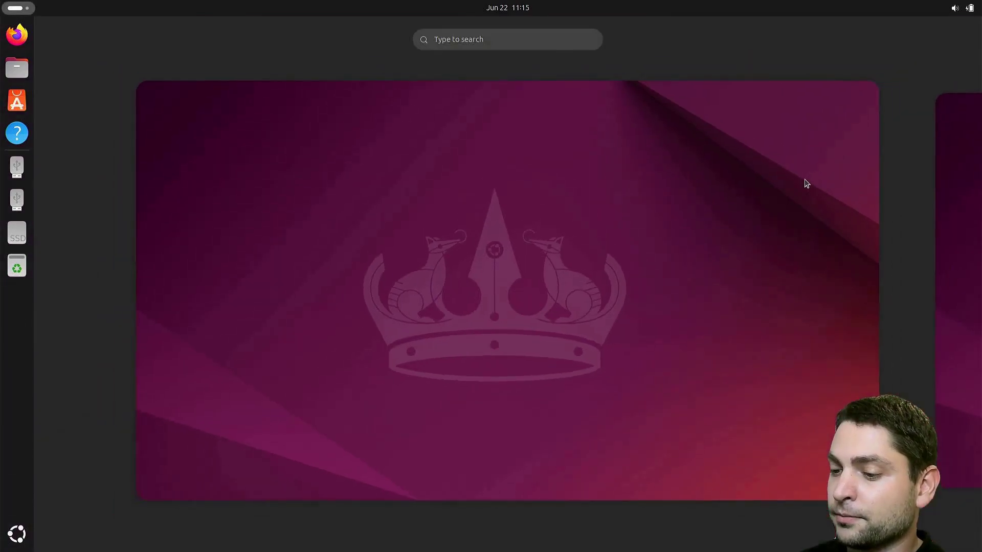
{"action": "type", "text": "termin"}
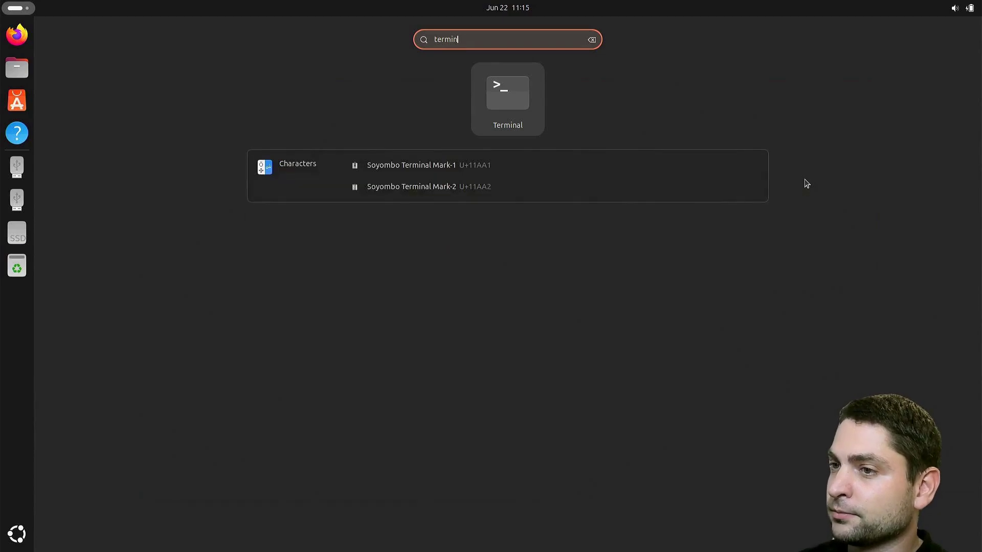
{"action": "key", "text": "Return"}
{"action": "left_click", "coordinate": [591, 106]}
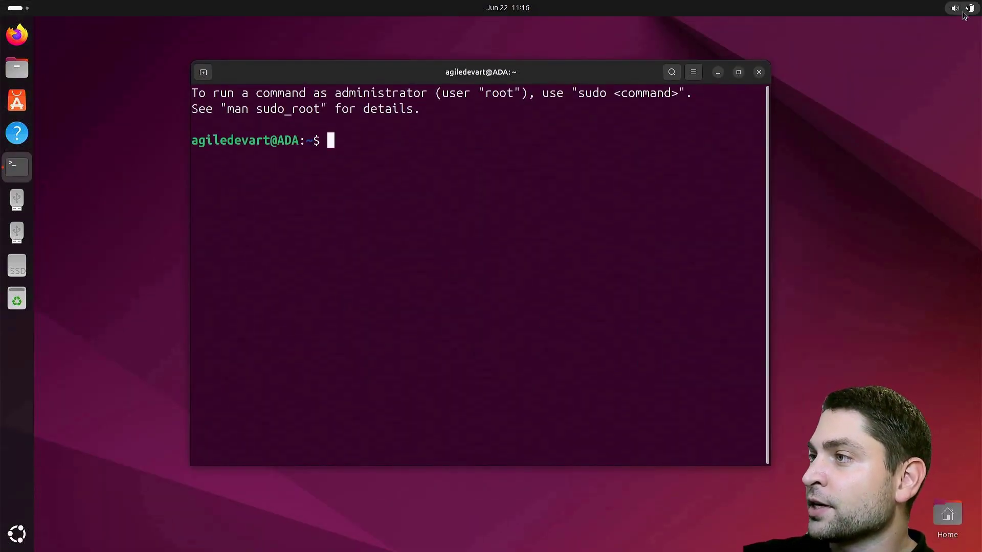
Connect to a Wi-Fi network through quick settings
{"action": "left_click", "coordinate": [964, 11]}
{"action": "left_click", "coordinate": [870, 116]}
{"action": "left_click", "coordinate": [843, 178]}
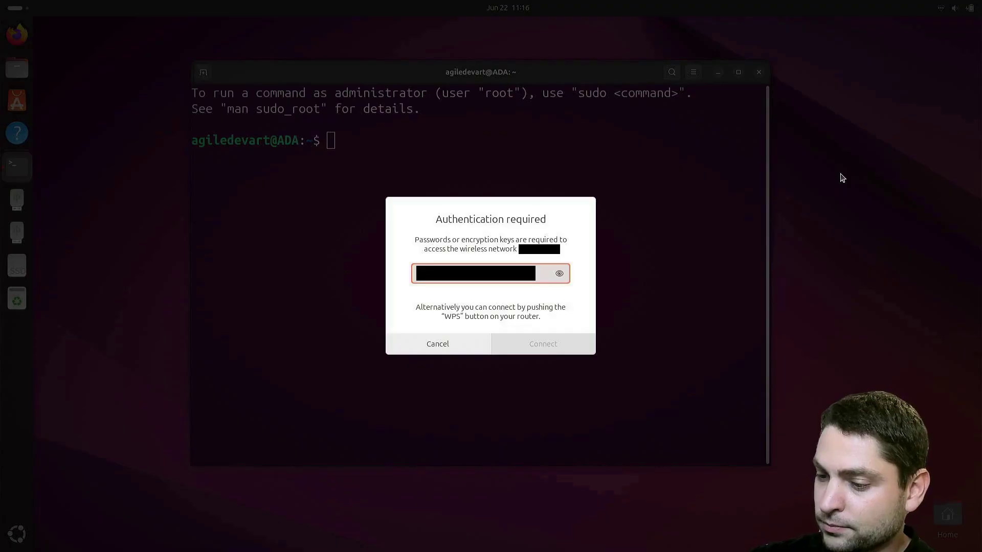
{"action": "left_click", "coordinate": [548, 347]}
Run sudo apt update and sudo apt upgrade, confirm with y, and restart later
{"action": "type", "text": "sudo apt update"}
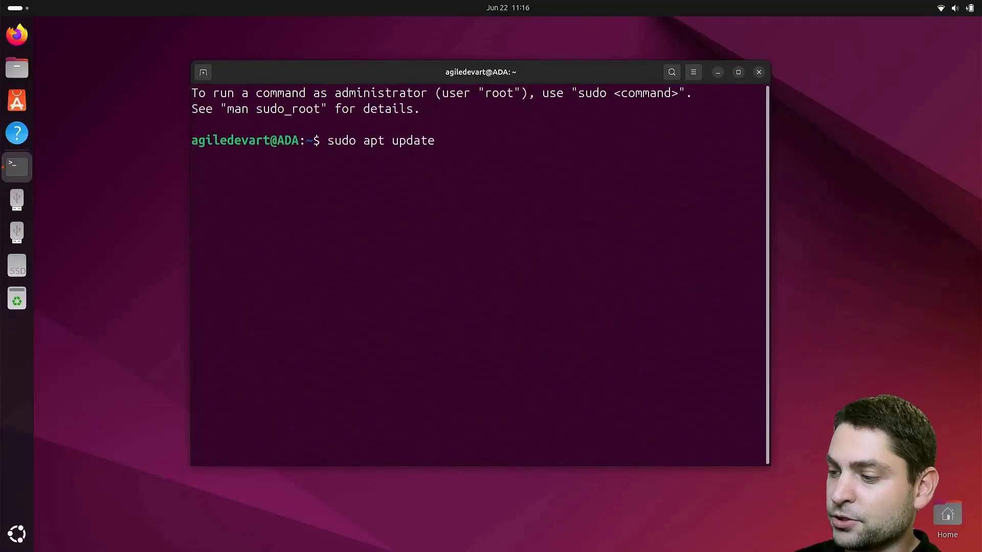
{"action": "key", "text": "Return"}
{"action": "key", "text": "Return"}
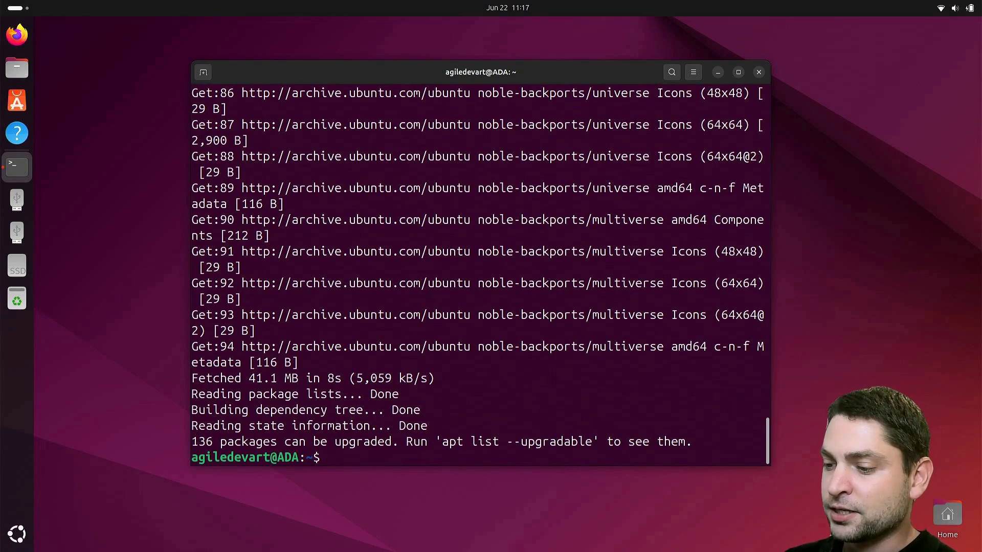
{"action": "type", "text": "sudo apt upgrade"}
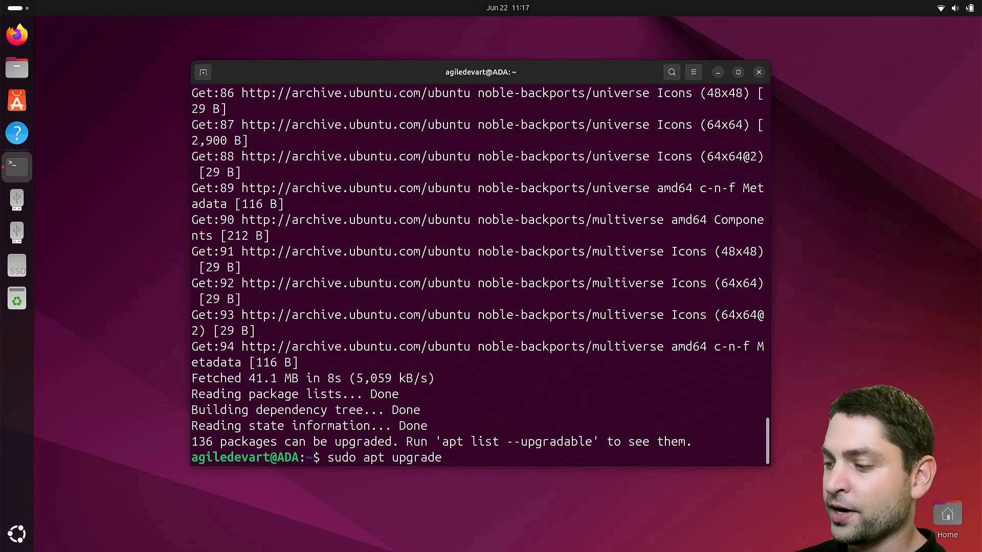
{"action": "key", "text": "Return"}
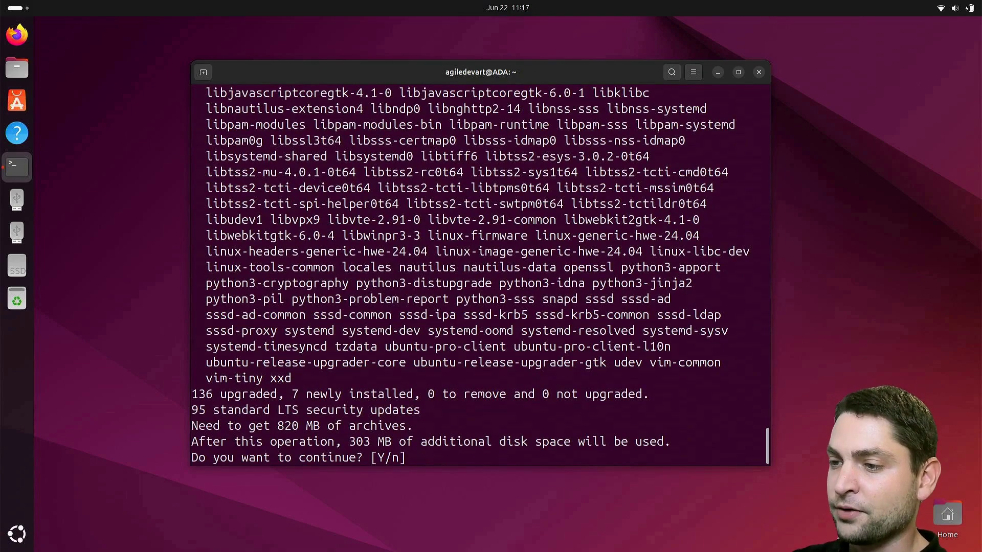
{"action": "type", "text": "y"}
{"action": "key", "text": "Return"}
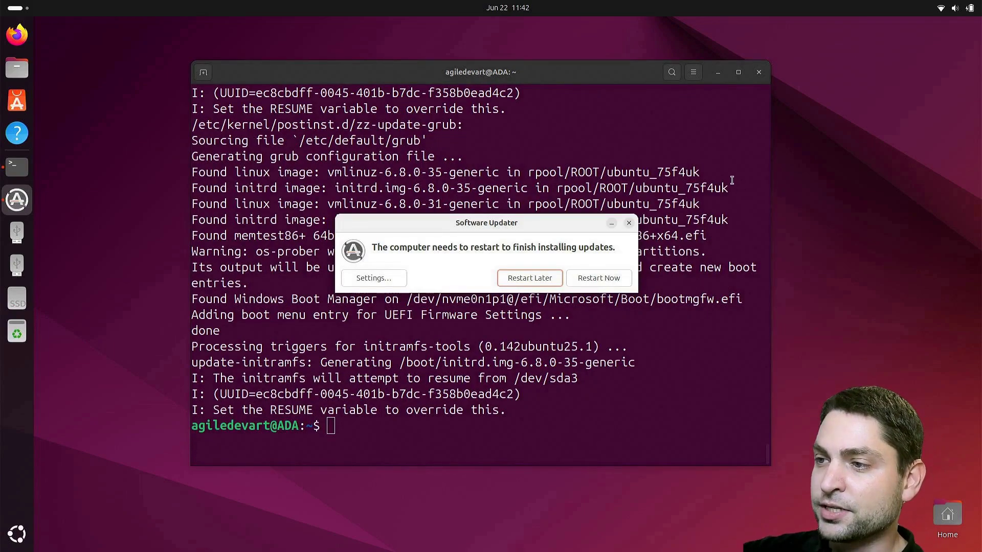
{"action": "left_click", "coordinate": [533, 278]}
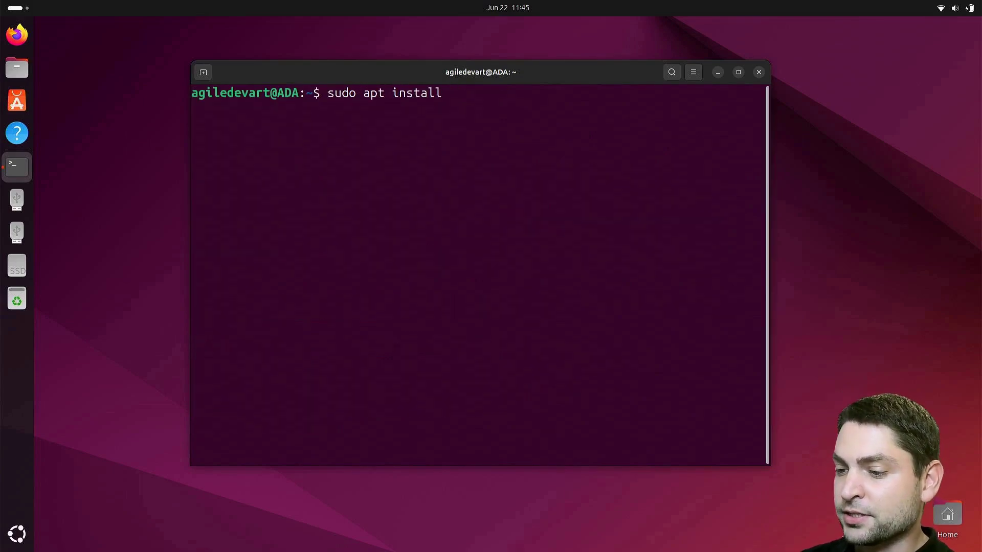
Install neofetch, confirming with y, then run neofetch to display system information
{"action": "type", "text": "neofetch"}
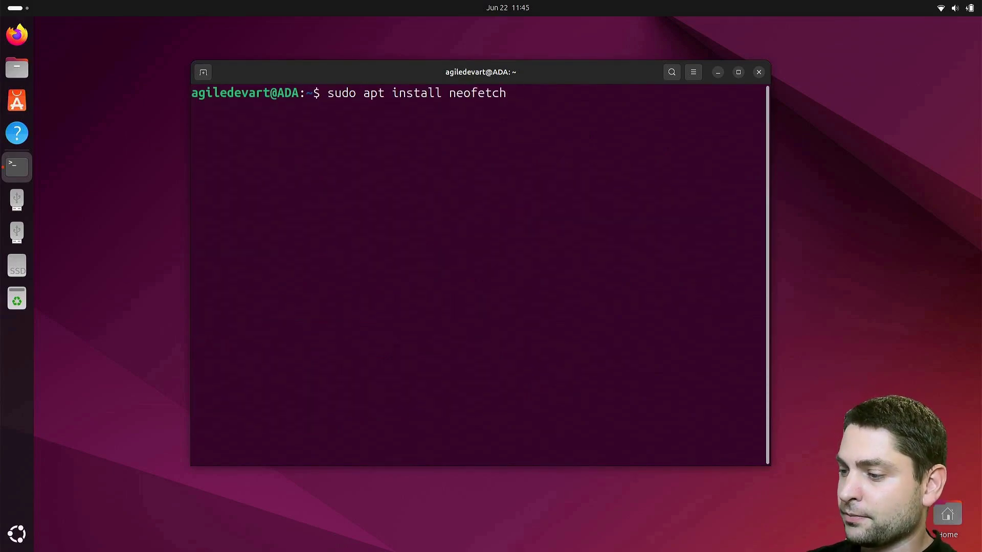
{"action": "key", "text": "Return"}
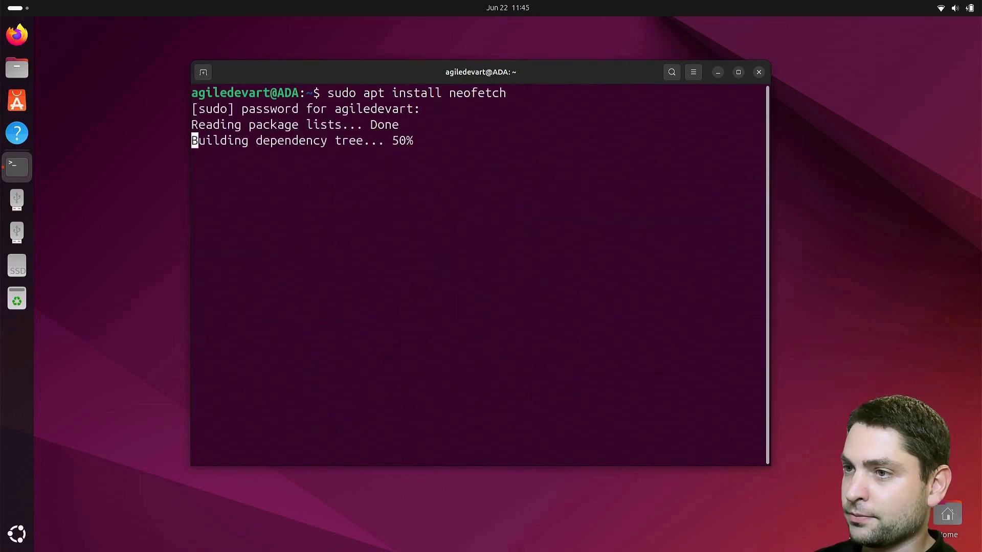
{"action": "type", "text": "y"}
{"action": "key", "text": "Return"}
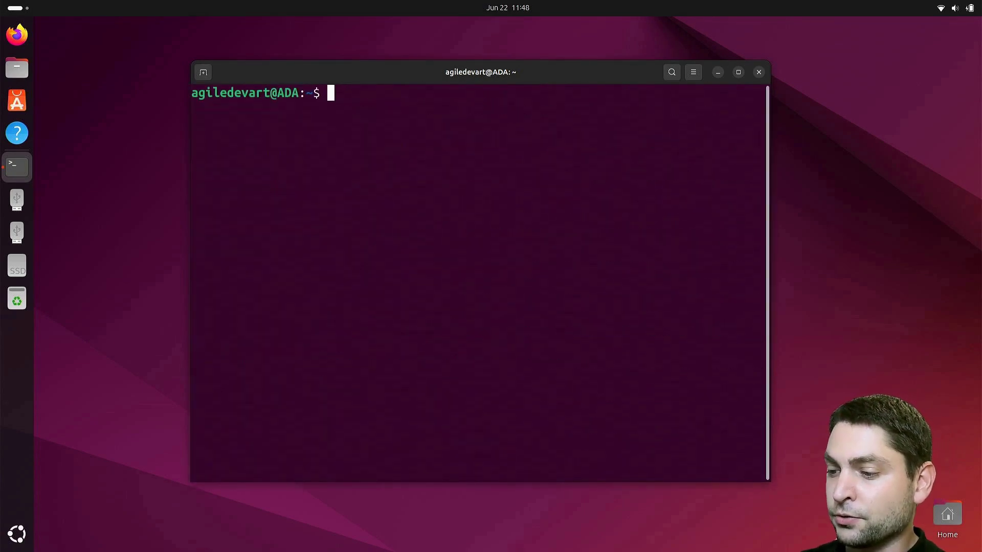
{"action": "type", "text": "neofetch"}
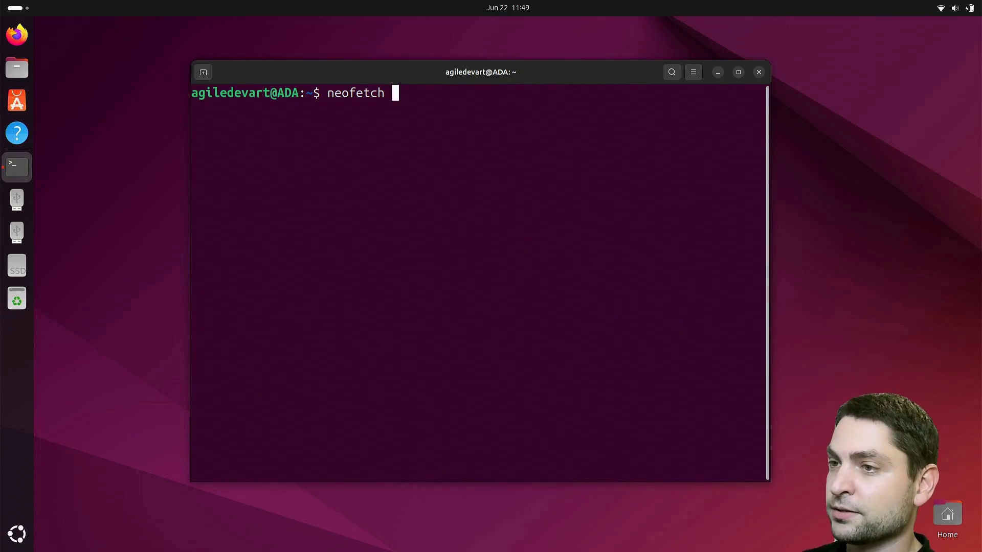
{"action": "key", "text": "Return"}
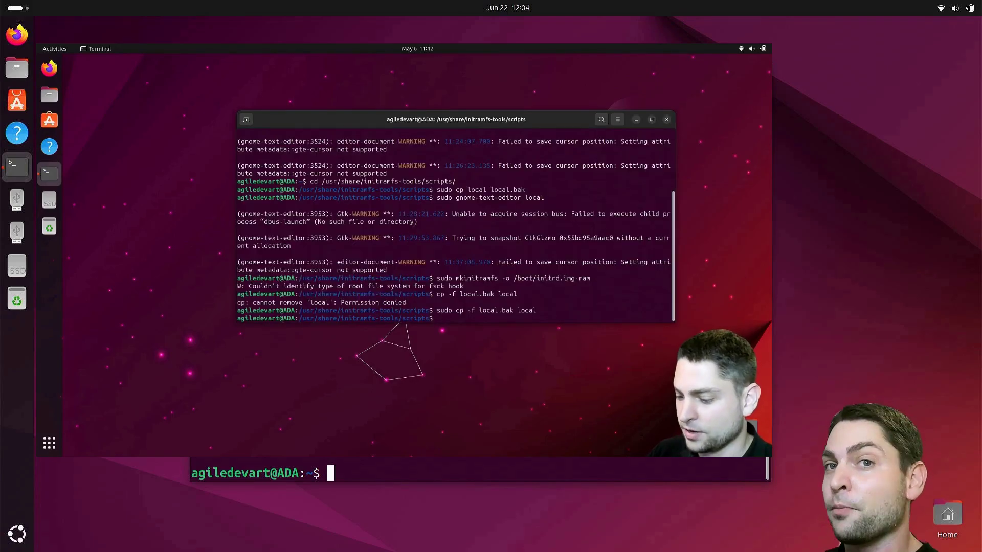
Open /boot/grub/grub.cfg with sudo gnome-text-editor and scroll through it
{"action": "type", "text": "sudo gnome-text-editor /boot/grub/grub.cfg"}
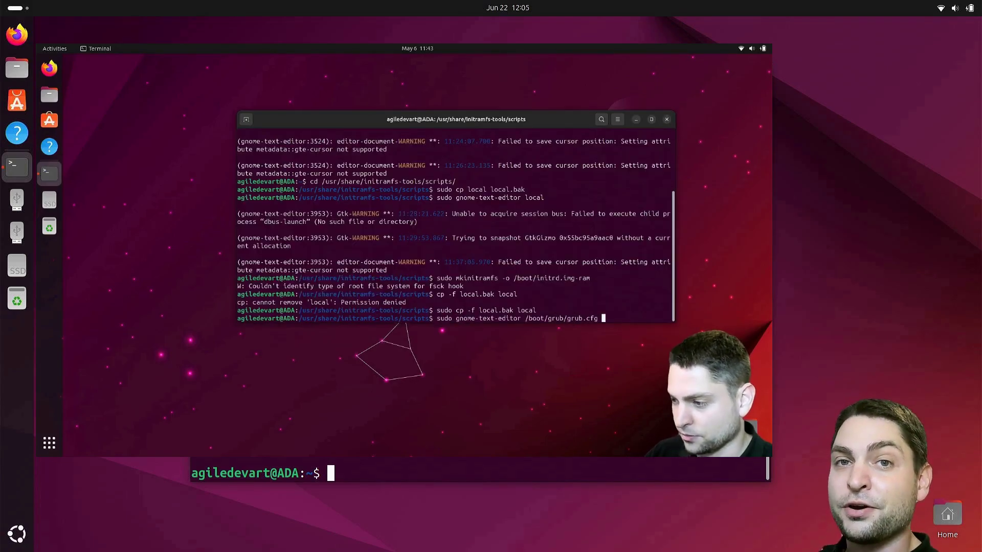
{"action": "key", "text": "Return"}
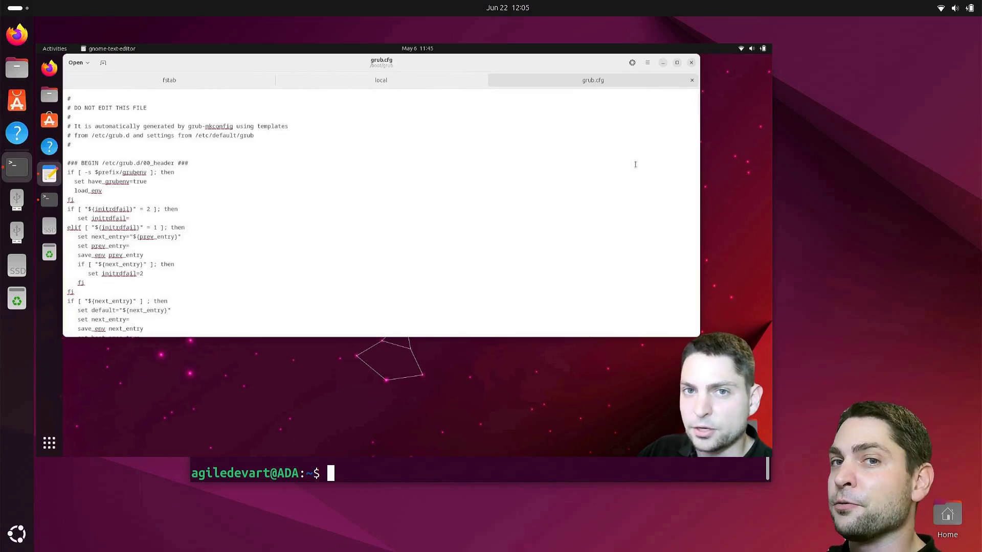
{"action": "scroll", "coordinate": [83, 130], "scroll_direction": "down", "scroll_amount": 10}
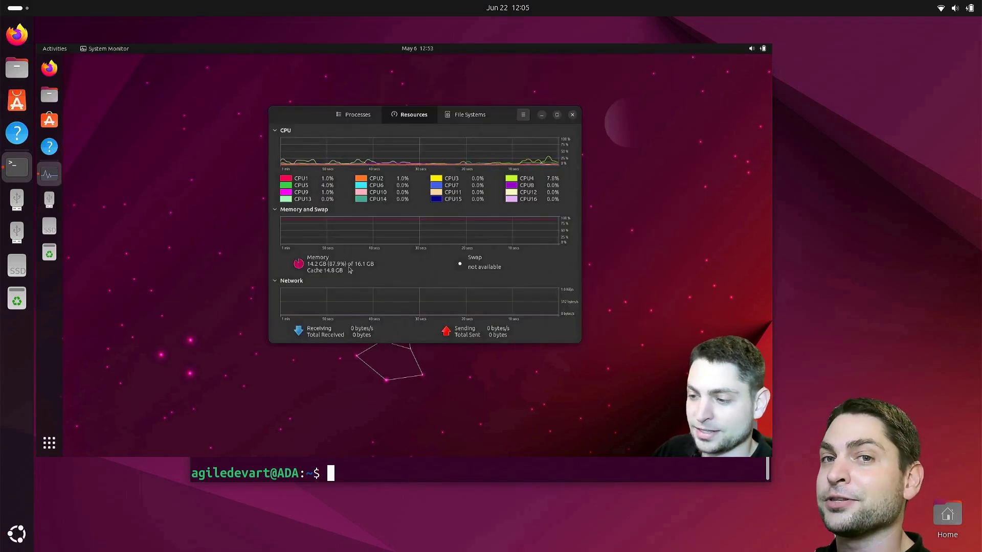
Check System Monitor's File Systems view, then inspect Partition 2 of the 123 GB drive in Disks
{"action": "left_click", "coordinate": [466, 115]}
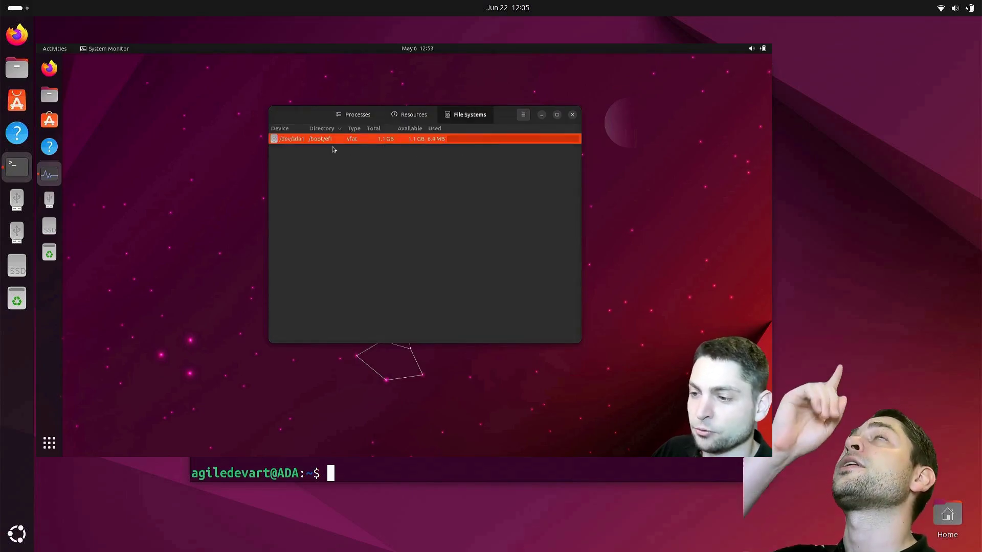
{"action": "key", "text": "super"}
{"action": "type", "text": "disks"}
{"action": "key", "text": "Return"}
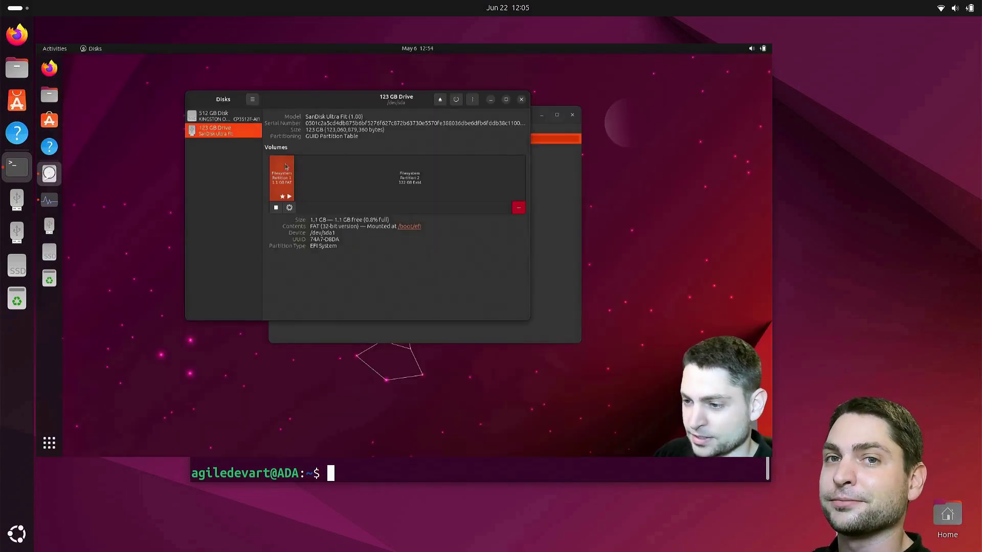
{"action": "left_click", "coordinate": [415, 181]}
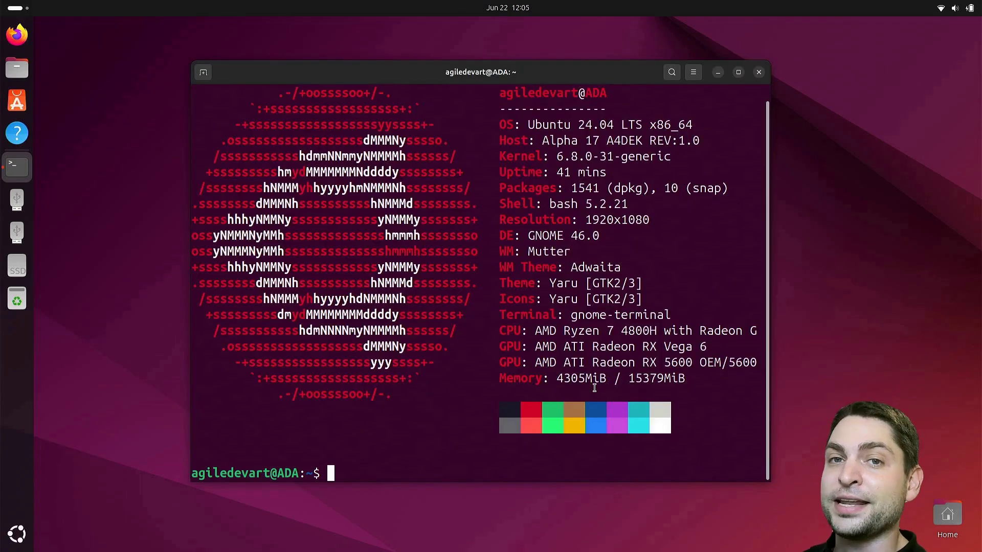